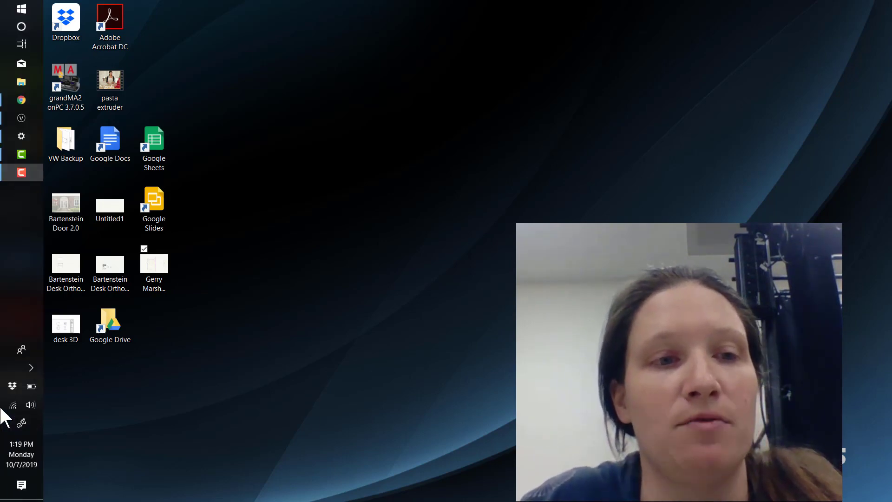
# - Look over the files in the File Setup: Converting from 2D AutoCAD folder on the Schoology course page in Chrome
pyautogui.click(21, 100)
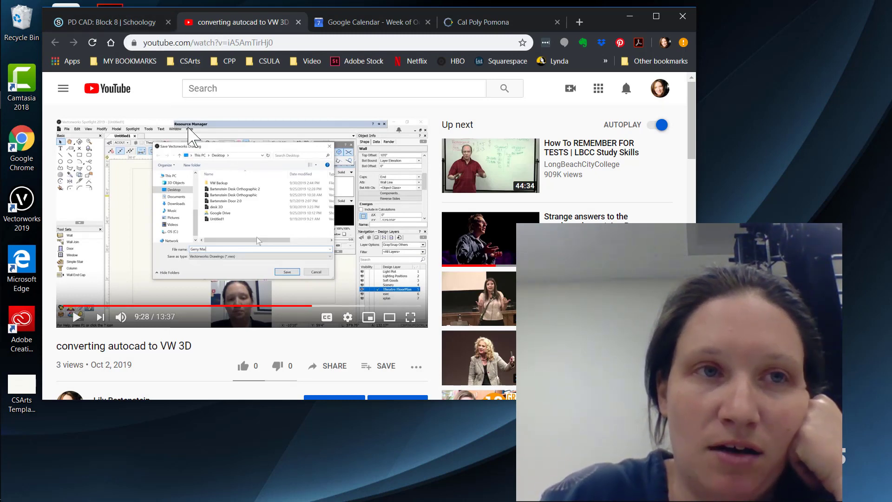
pyautogui.click(111, 23)
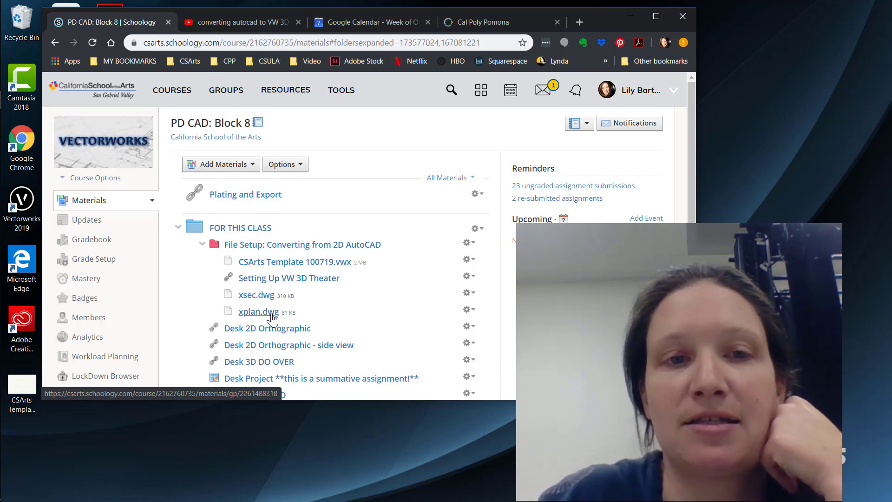
pyautogui.moveTo(272, 316); pyautogui.dragTo(278, 294)
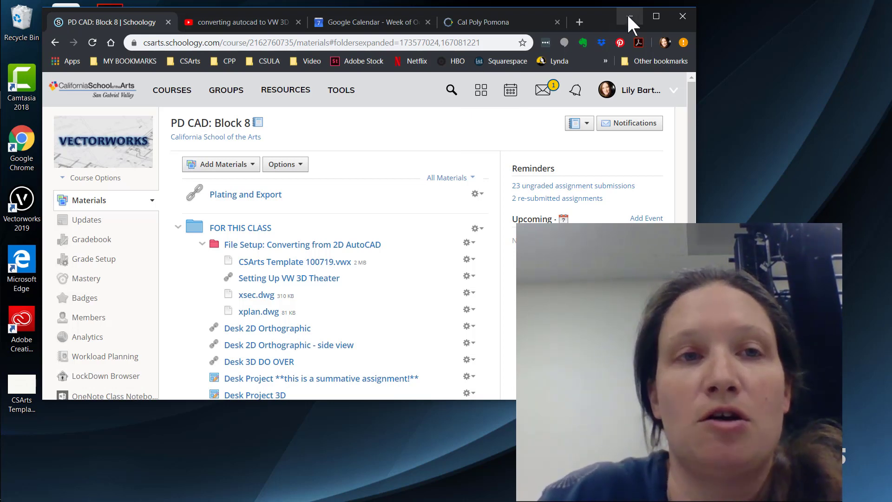
pyautogui.moveTo(205, 292); pyautogui.dragTo(285, 334)
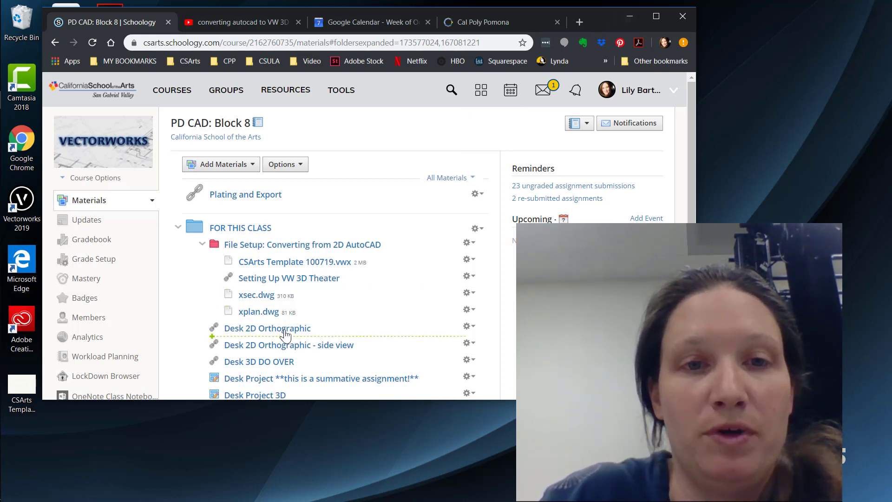
pyautogui.click(630, 18)
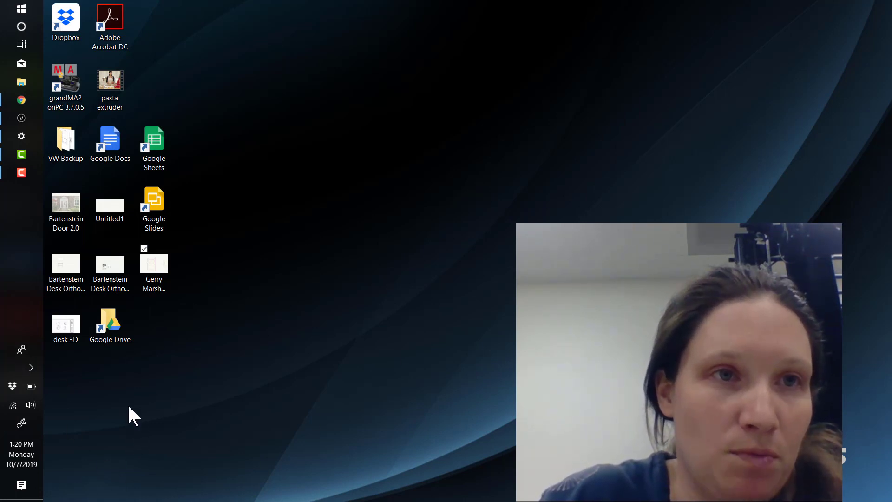
# - Switch to Vectorworks and close both open drawings without saving their changes
pyautogui.click(21, 116)
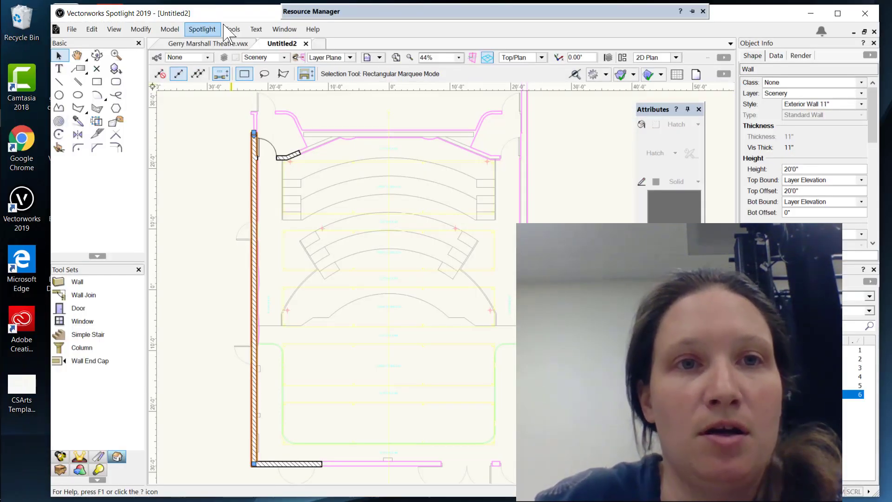
pyautogui.click(306, 43)
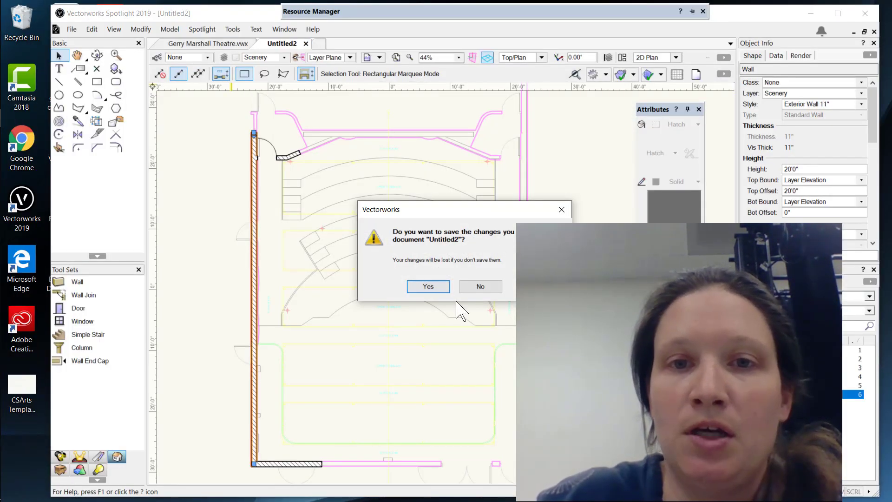
pyautogui.click(475, 287)
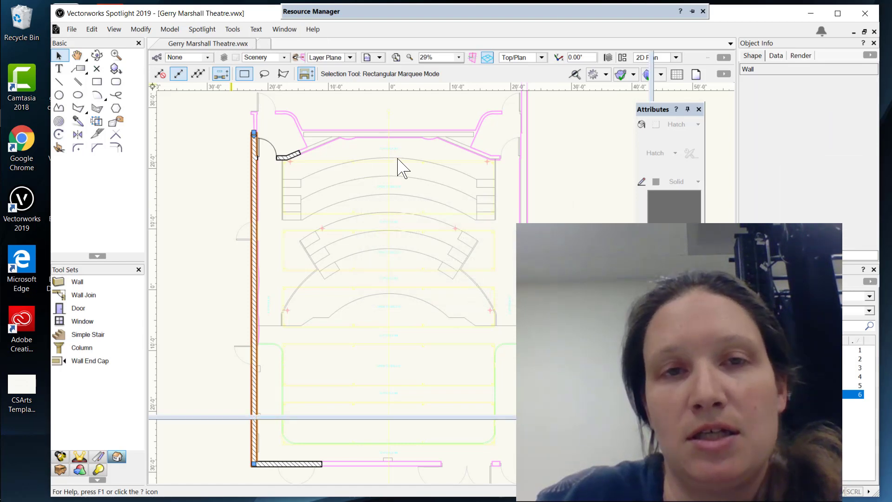
pyautogui.click(263, 42)
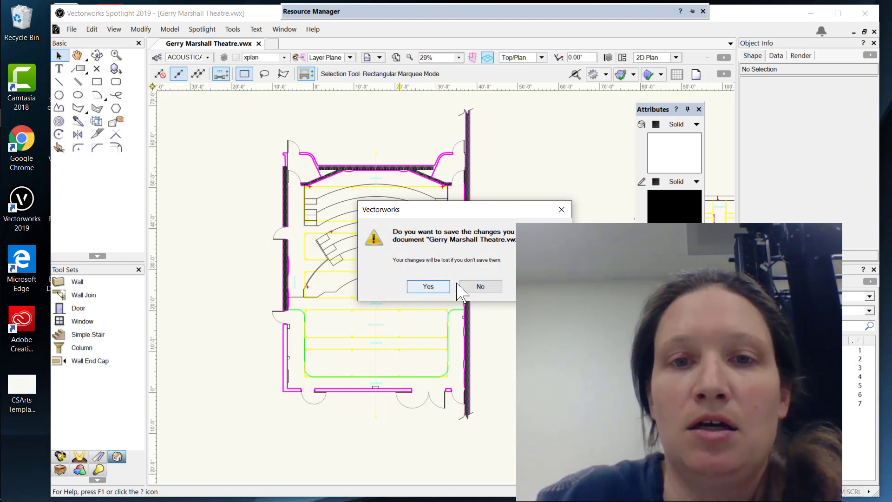
pyautogui.click(481, 292)
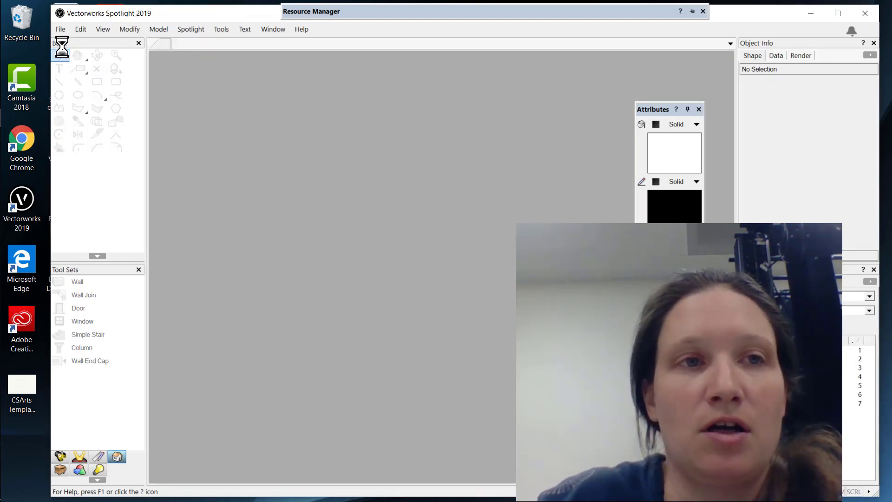
# - Open the CSArts Template 100719 drawing from the Desktop
pyautogui.click(61, 29)
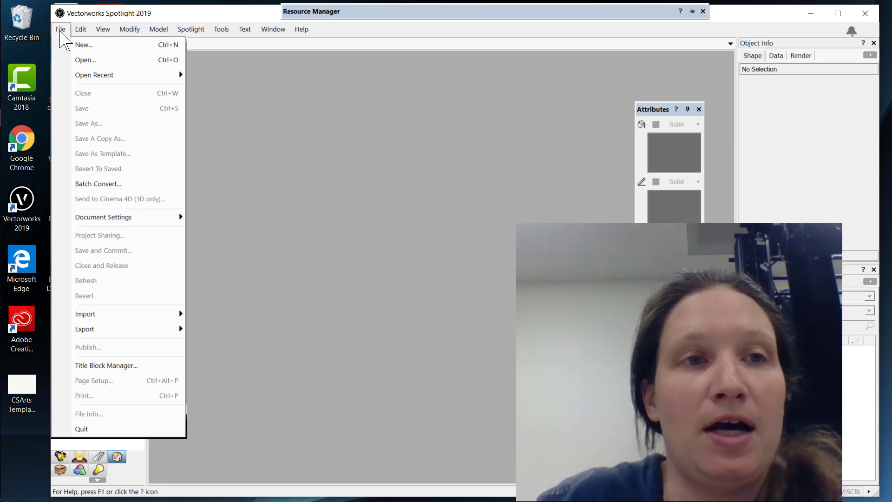
pyautogui.click(84, 60)
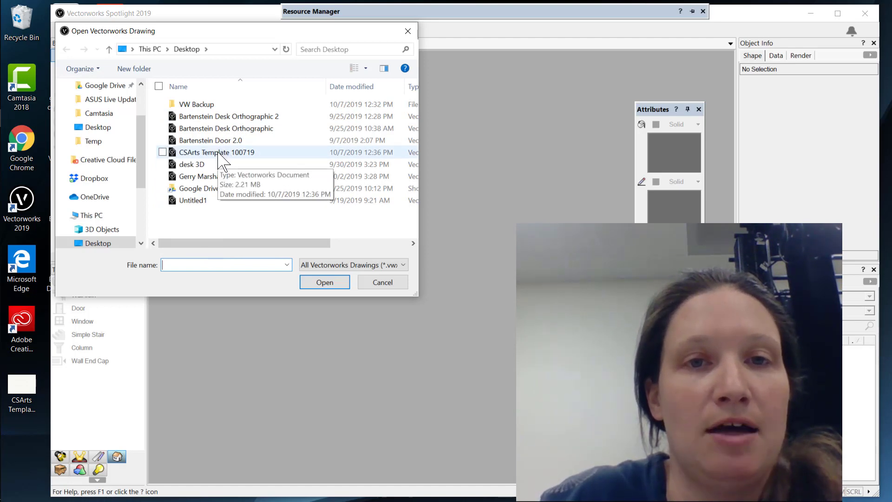
pyautogui.click(218, 153)
pyautogui.click(321, 281)
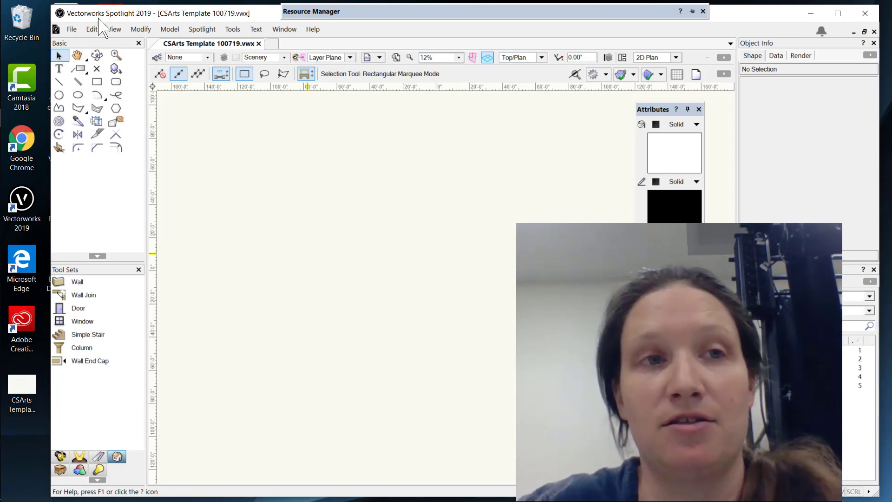
# - Save the drawing as a template named October CSArts Template, replacing the existing template file
pyautogui.click(72, 29)
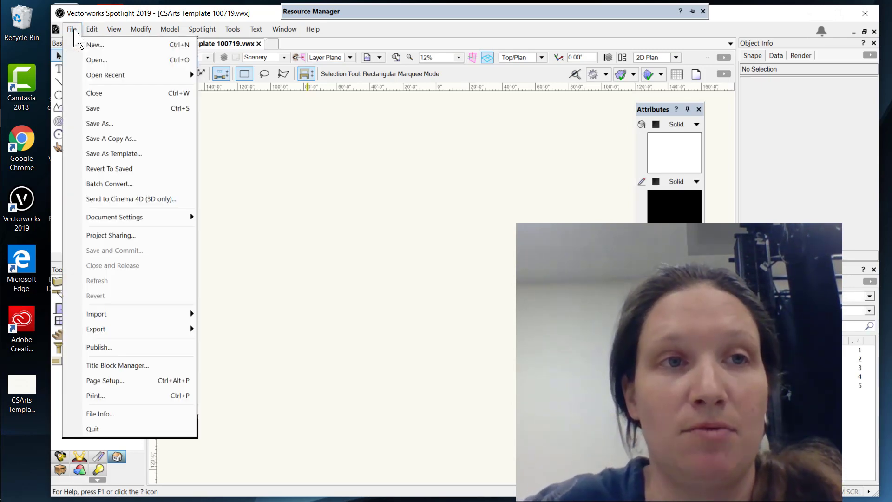
pyautogui.click(134, 154)
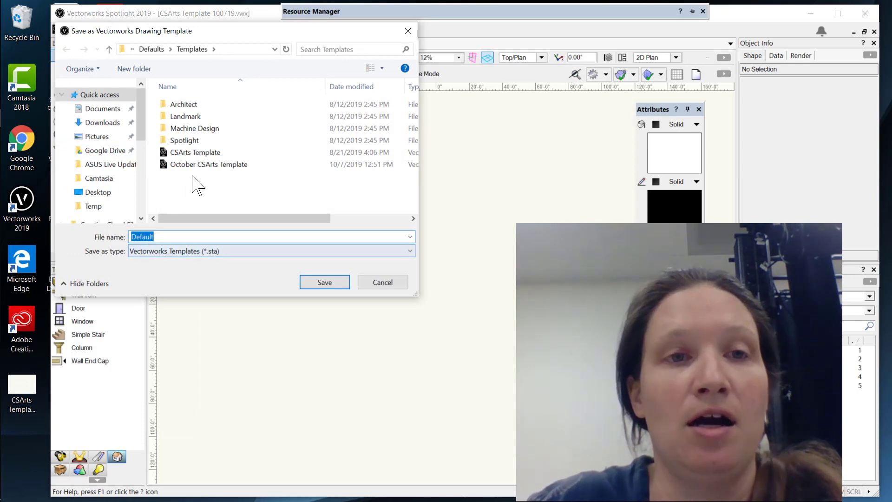
pyautogui.click(196, 166)
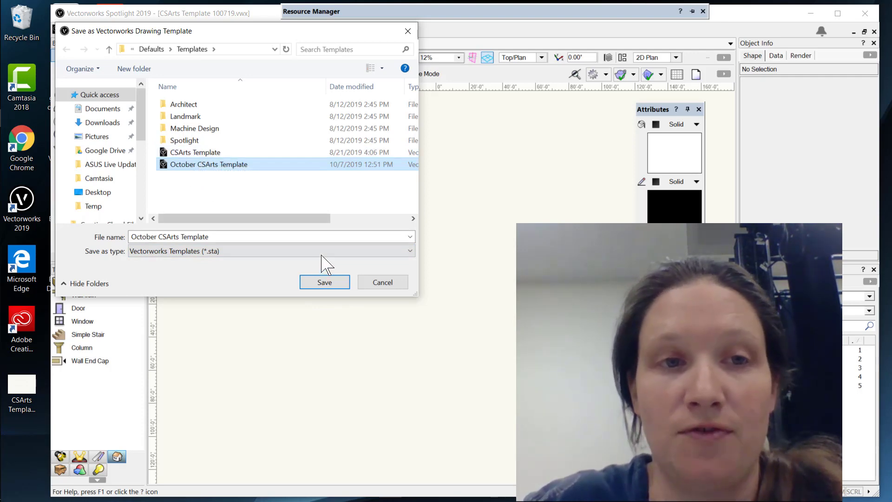
pyautogui.click(331, 285)
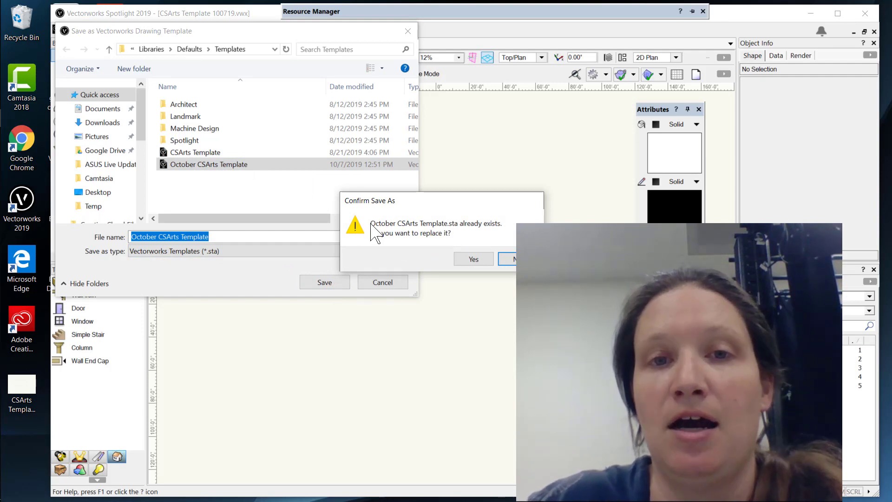
pyautogui.click(485, 263)
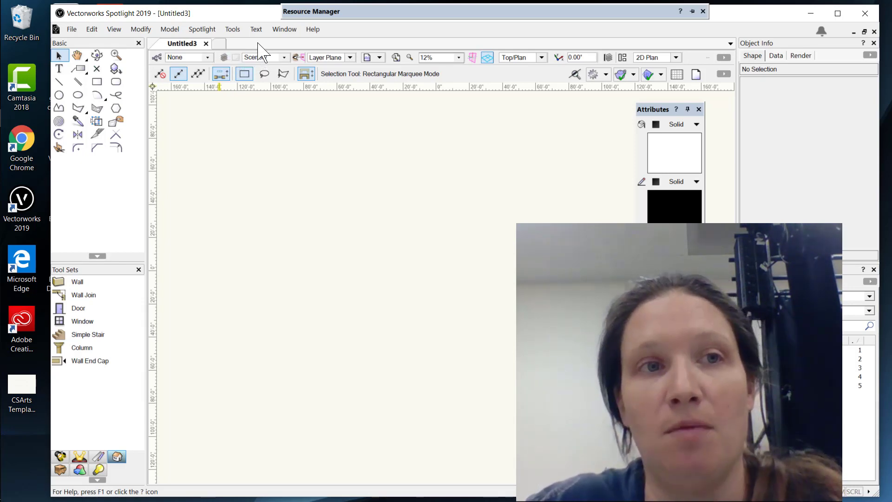
# - Import the single file xplan.dwg from Downloads, using detected units with inches for unitless files and the default line weight mapping
pyautogui.click(76, 30)
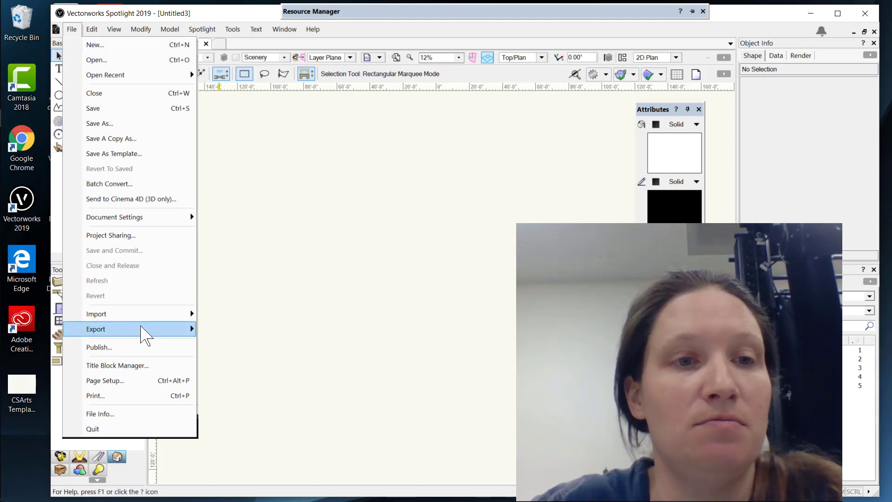
pyautogui.moveTo(142, 311)
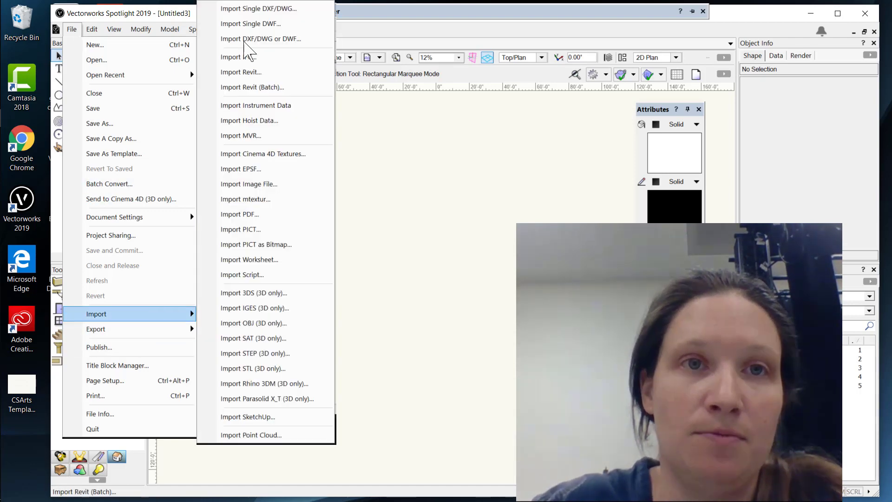
pyautogui.click(252, 10)
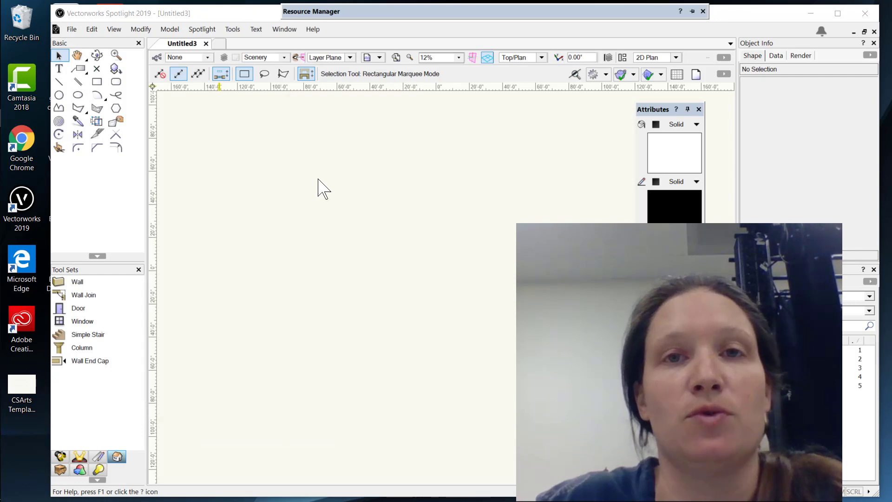
pyautogui.click(315, 119)
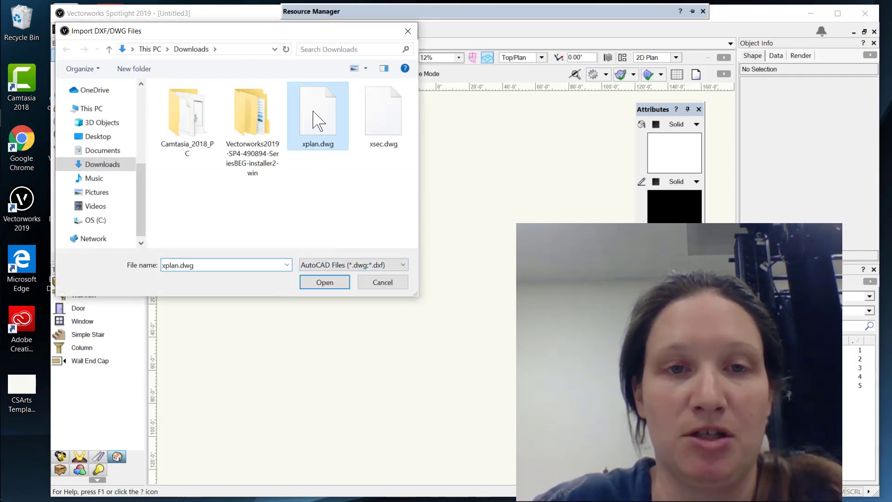
pyautogui.click(325, 282)
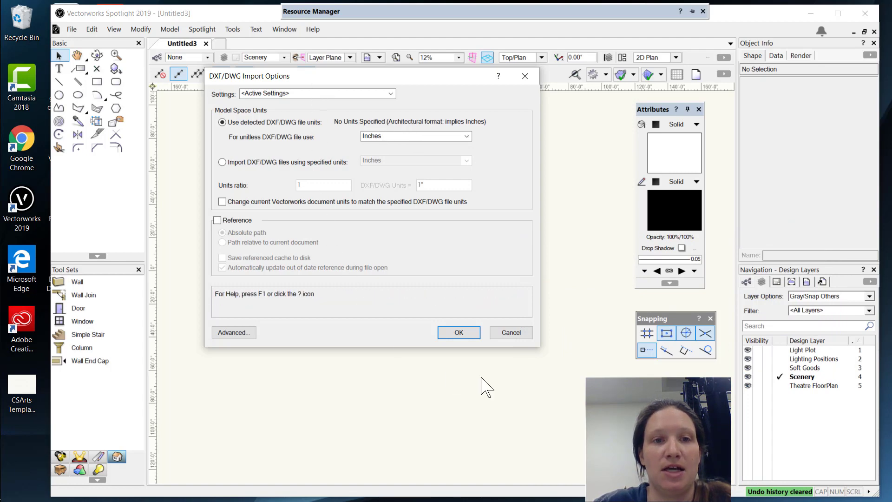
pyautogui.click(459, 337)
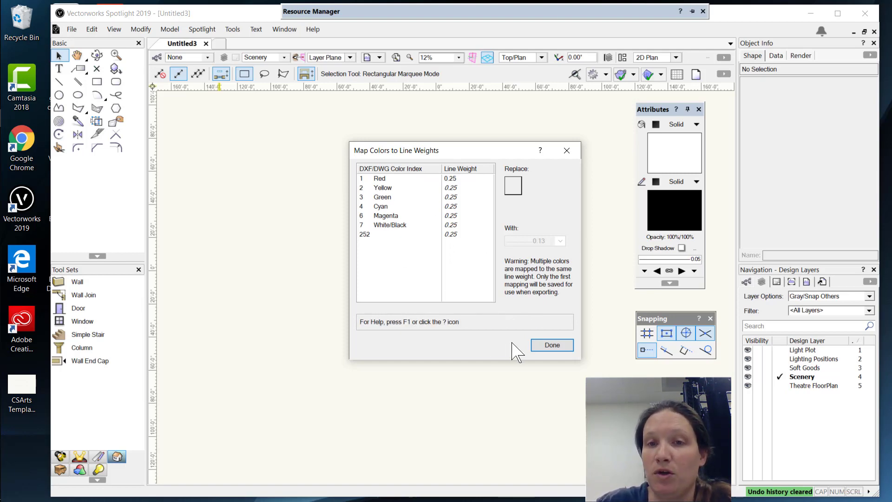
pyautogui.click(554, 347)
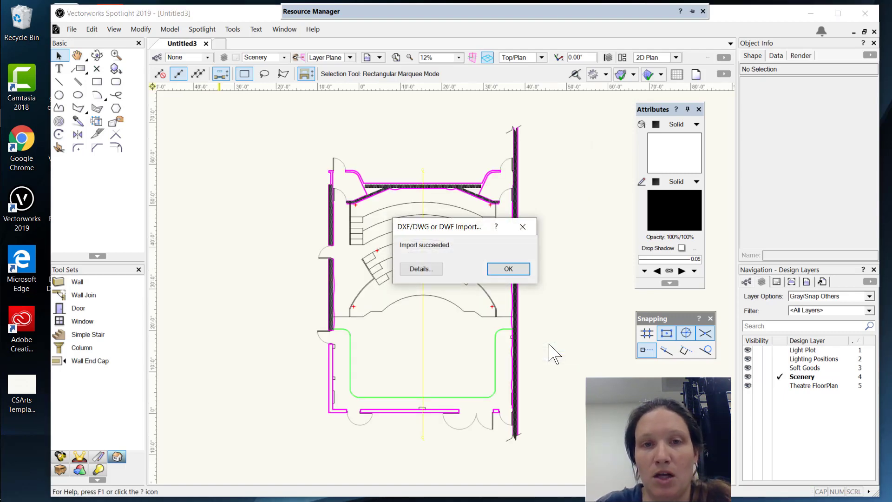
pyautogui.click(508, 269)
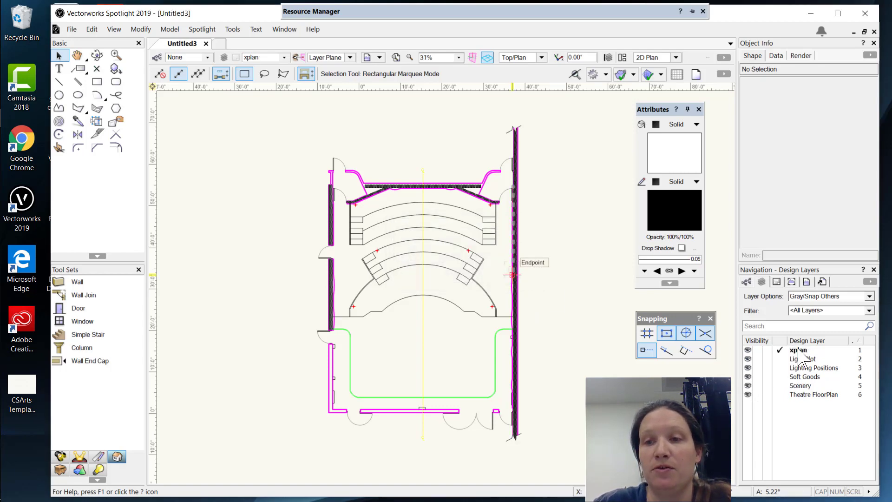
pyautogui.rightClick(799, 354)
pyautogui.click(816, 368)
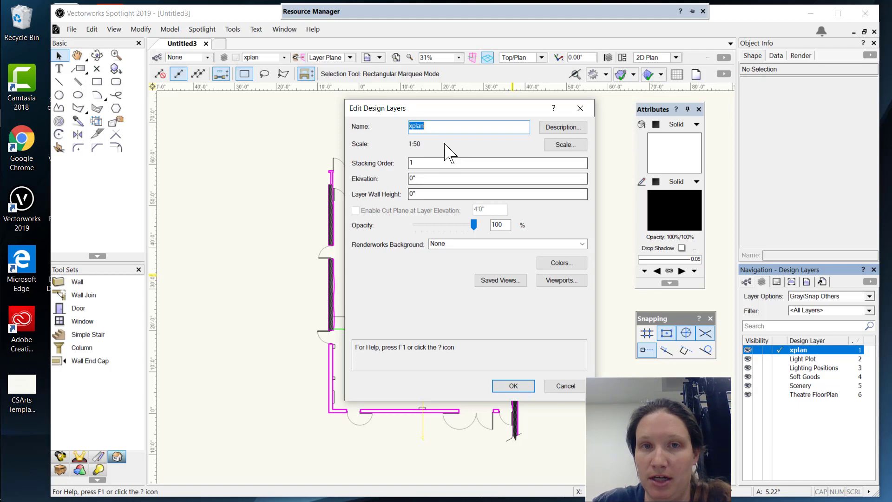
pyautogui.click(580, 108)
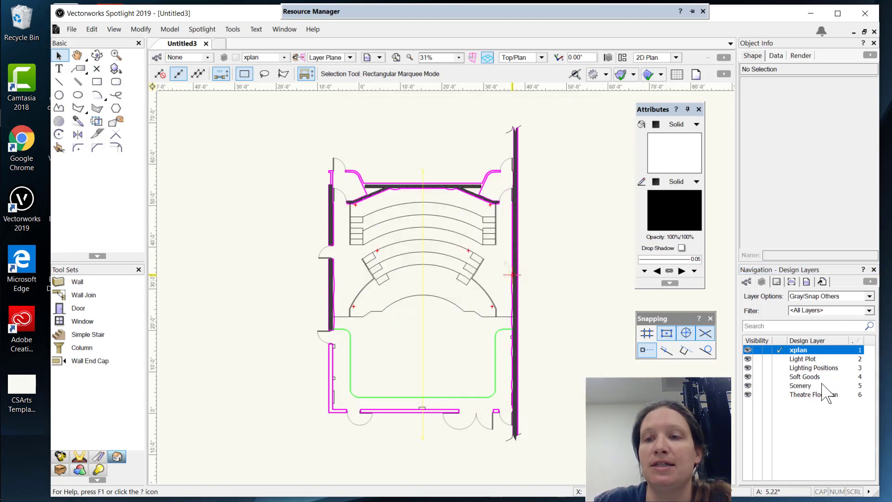
# - Set the xplan design layer's scale to 1/4" for that layer only, with text scaling on
pyautogui.rightClick(797, 357)
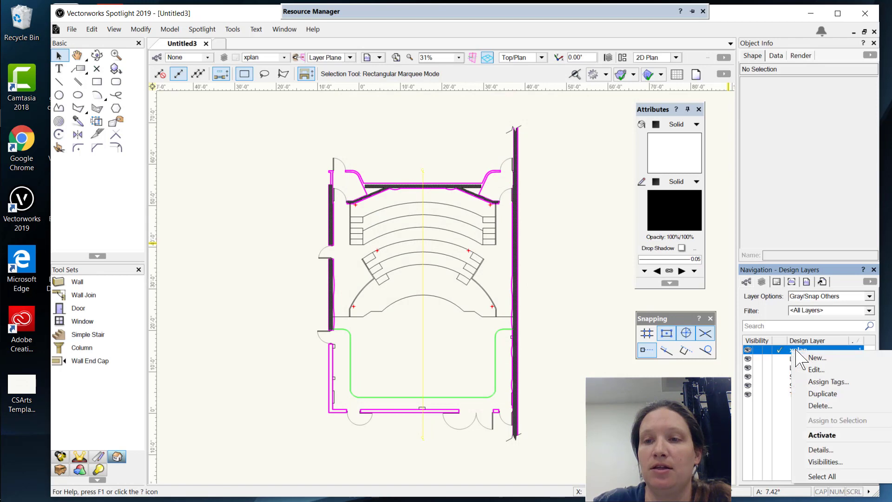
pyautogui.click(818, 368)
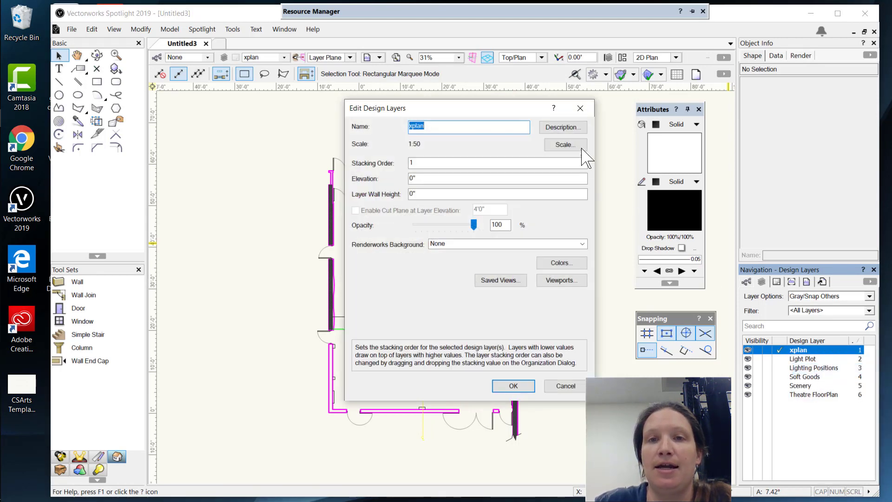
pyautogui.click(564, 145)
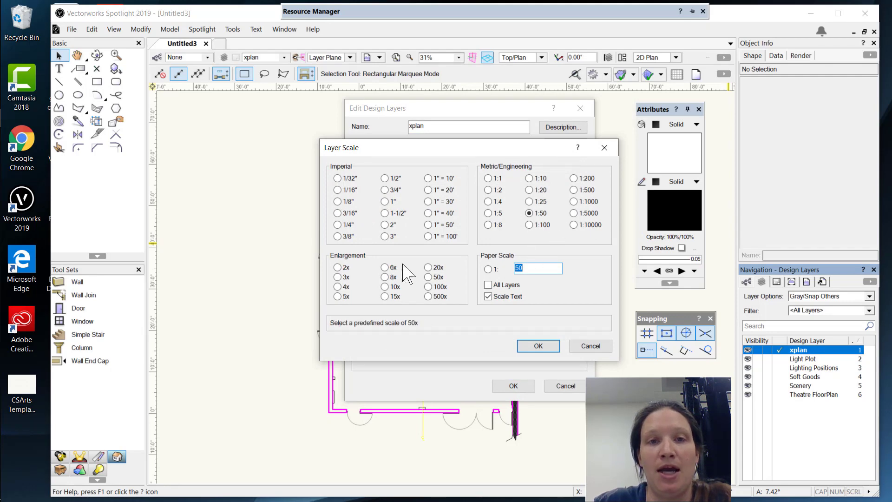
pyautogui.click(338, 224)
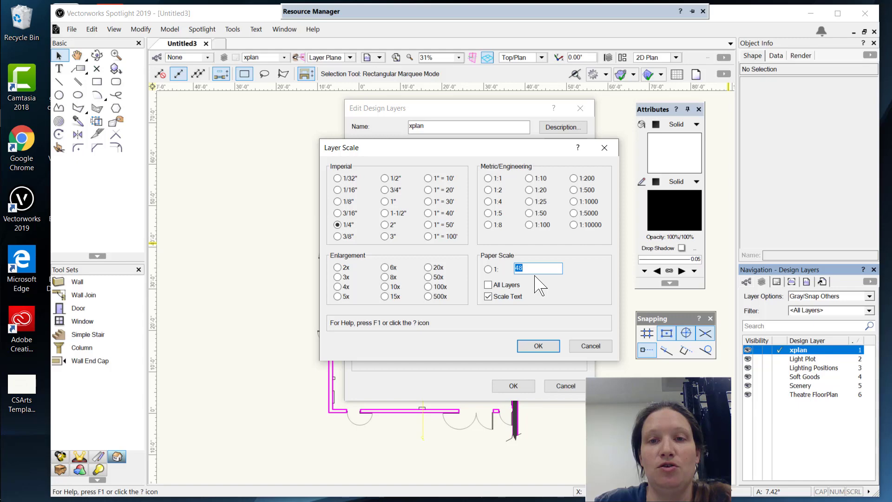
pyautogui.click(537, 346)
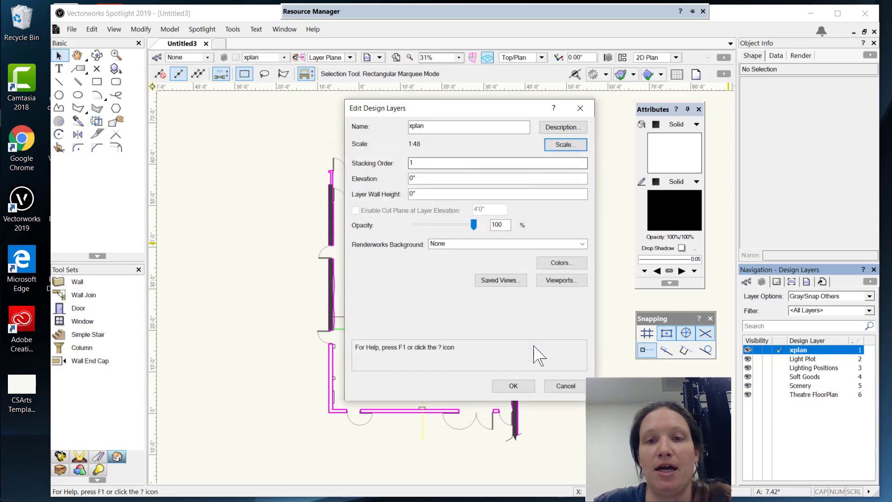
pyautogui.click(519, 385)
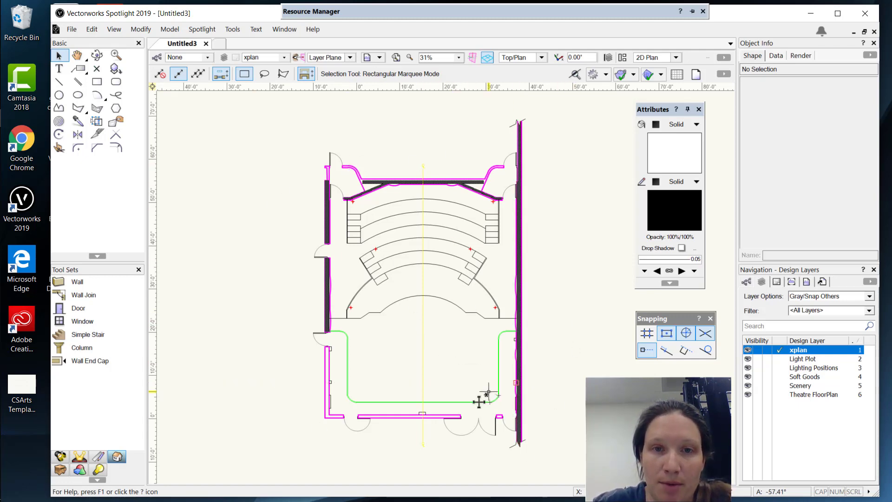
pyautogui.scroll(3, 465, 396)
pyautogui.scroll(-1, 411, 274)
pyautogui.scroll(-2, 365, 205)
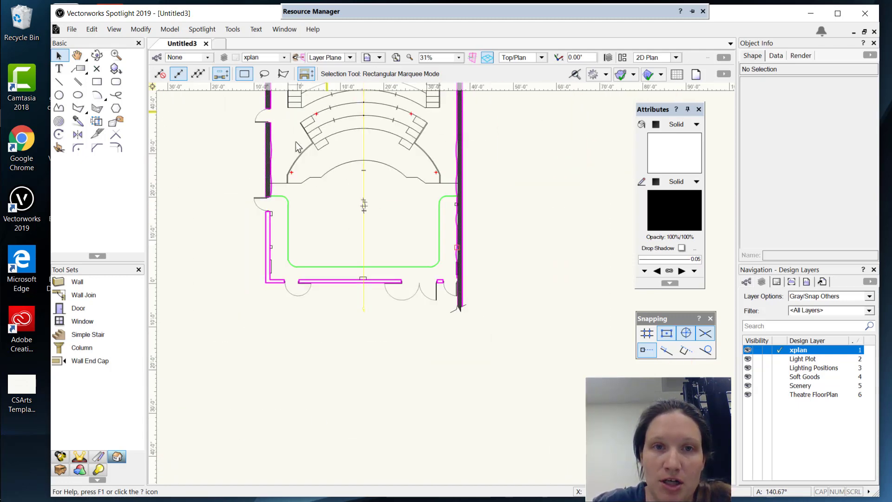
# - Make the CATWALKS and TEXT classes visible in the imported plan
pyautogui.moveTo(396, 210); pyautogui.dragTo(400, 296, button='middle')
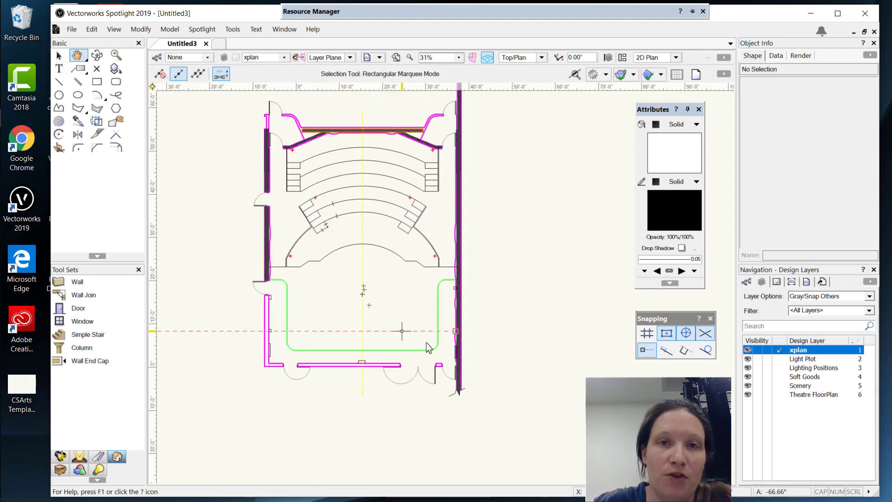
pyautogui.click(747, 282)
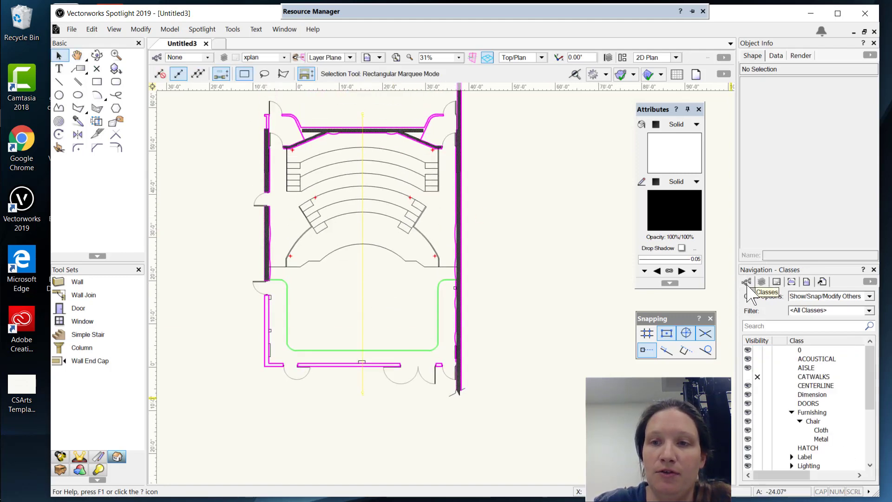
pyautogui.click(749, 376)
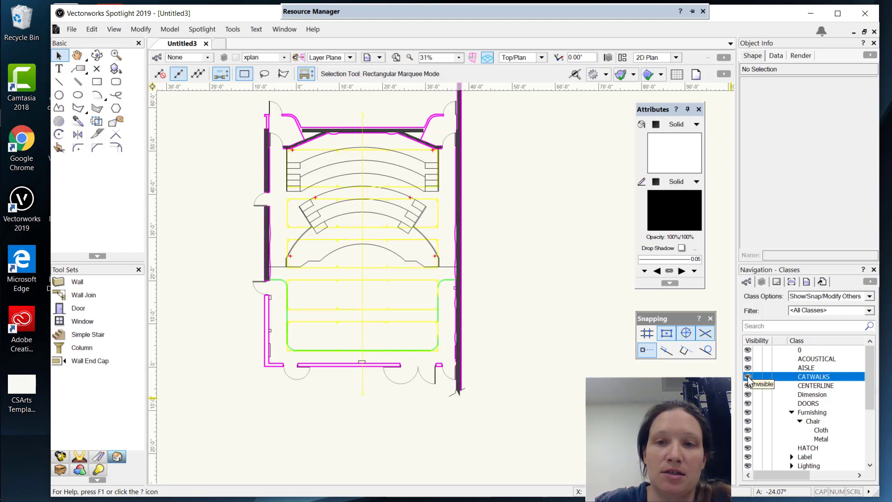
pyautogui.scroll(-3, 754, 400)
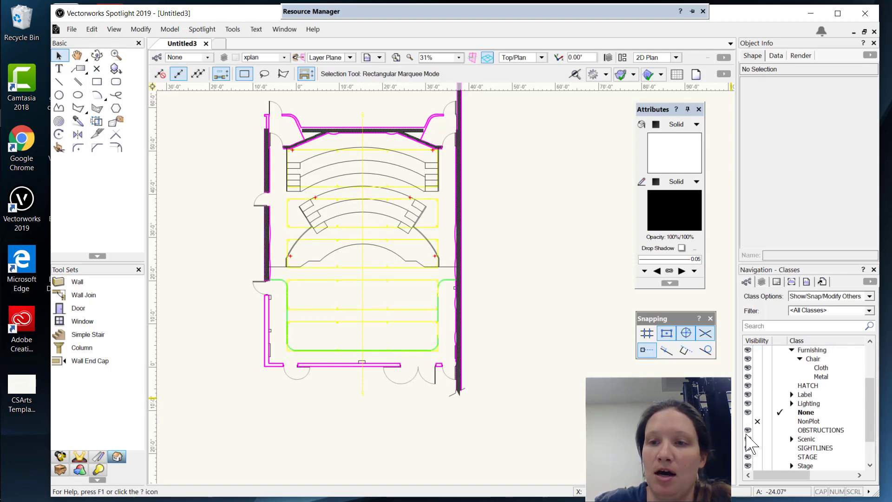
pyautogui.scroll(-2, 750, 442)
pyautogui.click(748, 439)
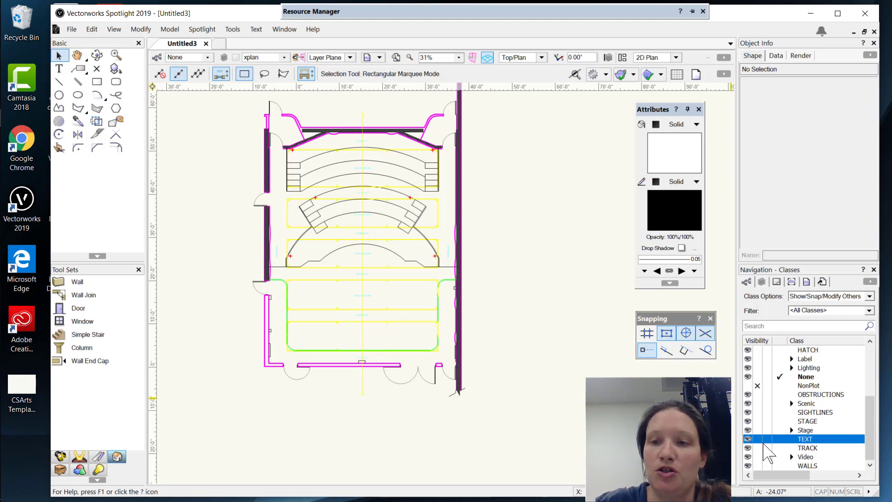
pyautogui.scroll(5, 759, 439)
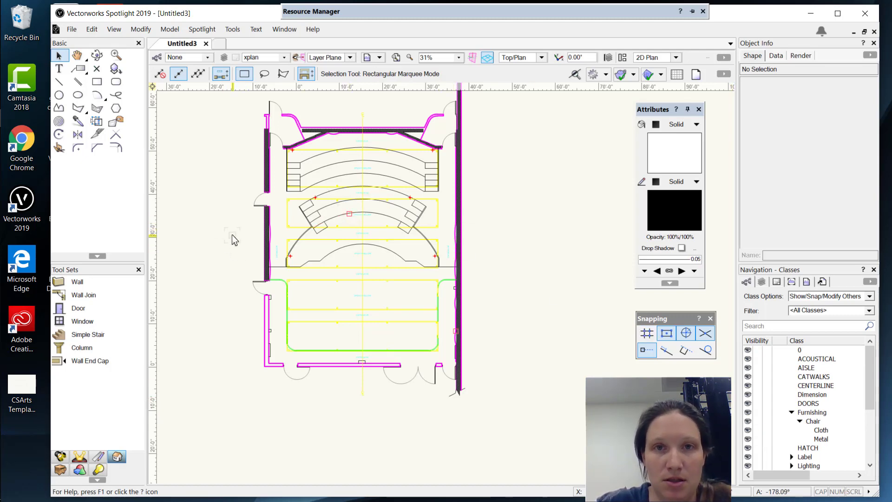
# - Select everything on the xplan design layer and combine it into one group
pyautogui.moveTo(232, 235); pyautogui.dragTo(254, 308, button='middle')
pyautogui.moveTo(581, 359)
pyautogui.mouseDown(button='middle')
pyautogui.moveTo(573, 298)
pyautogui.moveTo(574, 332)
pyautogui.mouseUp(button='middle')
pyautogui.click(762, 282)
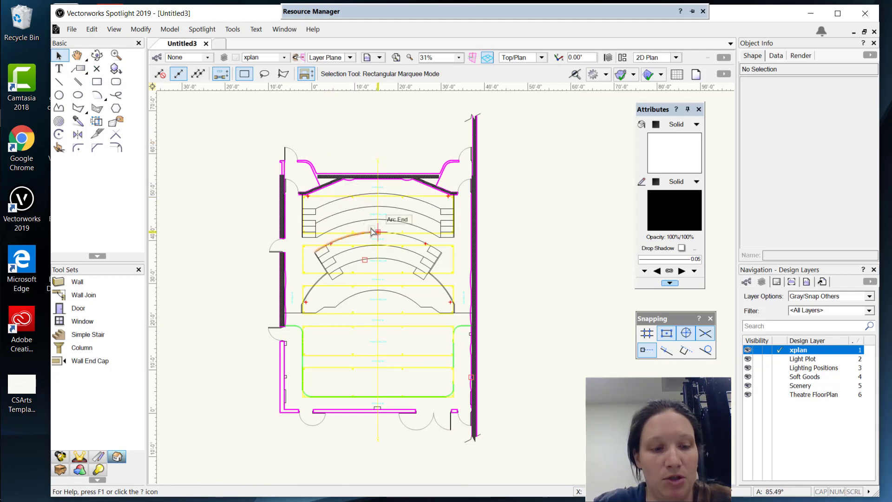
pyautogui.hotkey('ctrl', 'a')
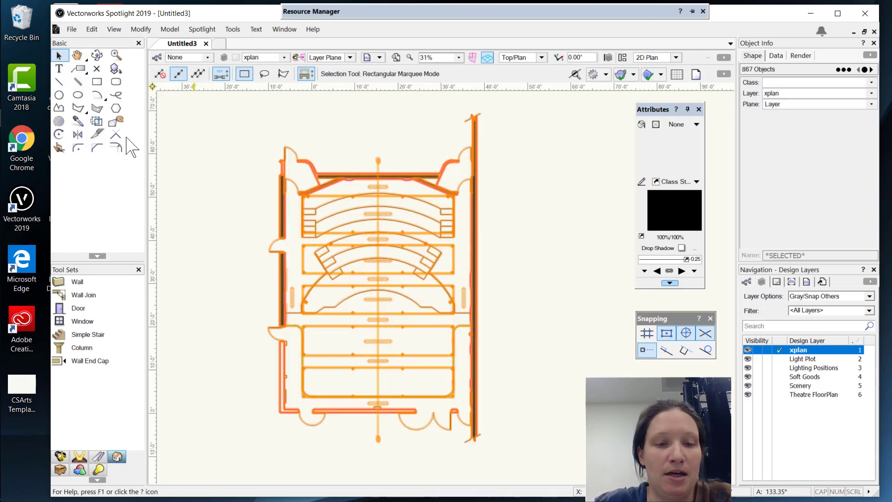
pyautogui.hotkey('ctrl', 'g')
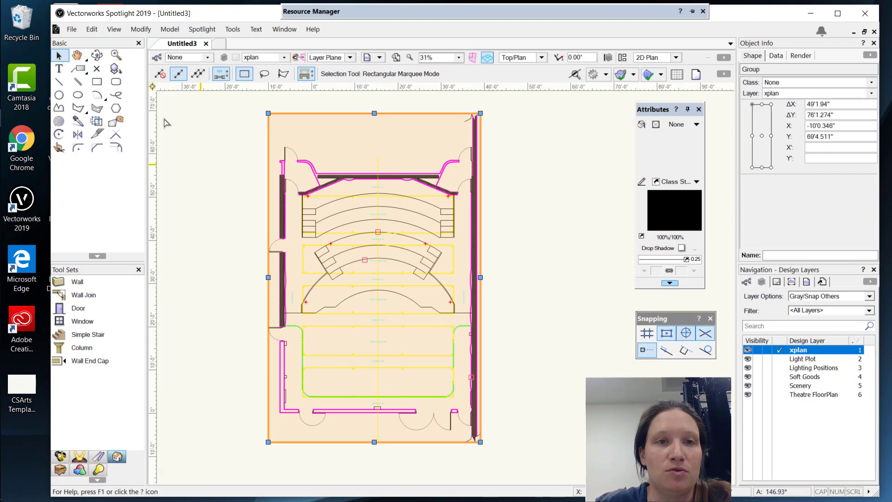
# - Rotate the grouped plan 180° about a point on its centerline so the stage end faces the opposite way, and deselect it
pyautogui.click(59, 135)
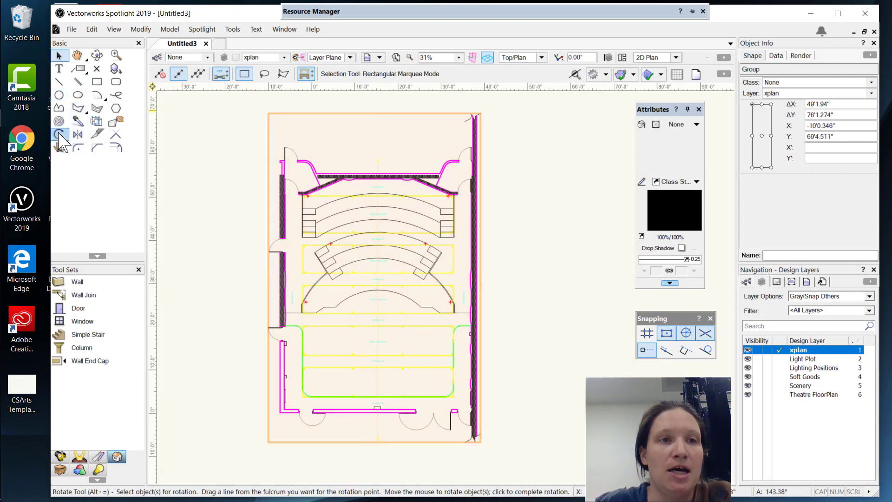
pyautogui.click(376, 294)
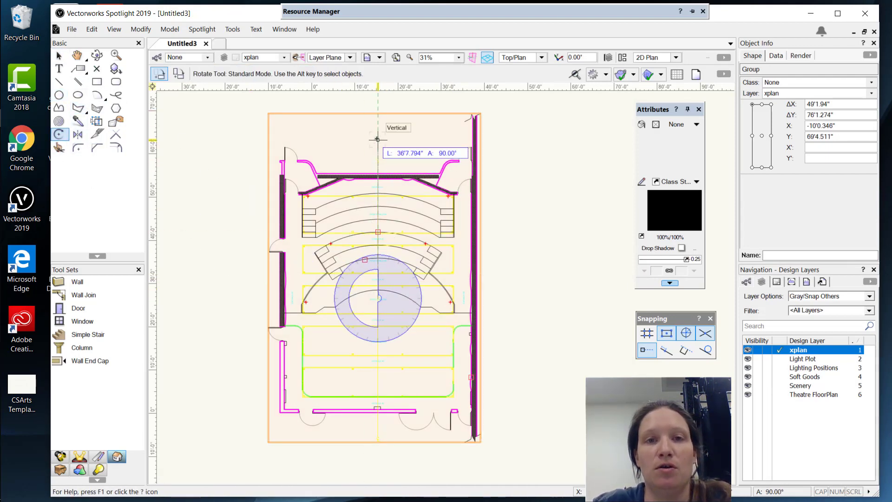
pyautogui.click(377, 138)
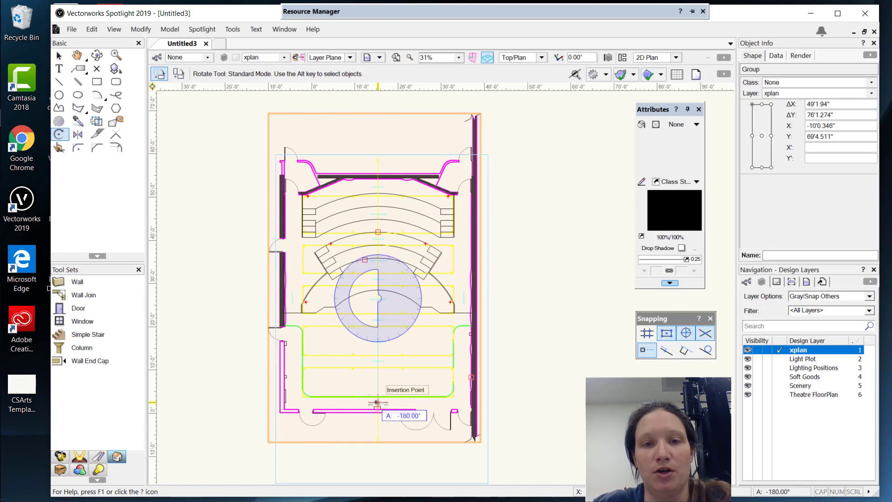
pyautogui.click(377, 403)
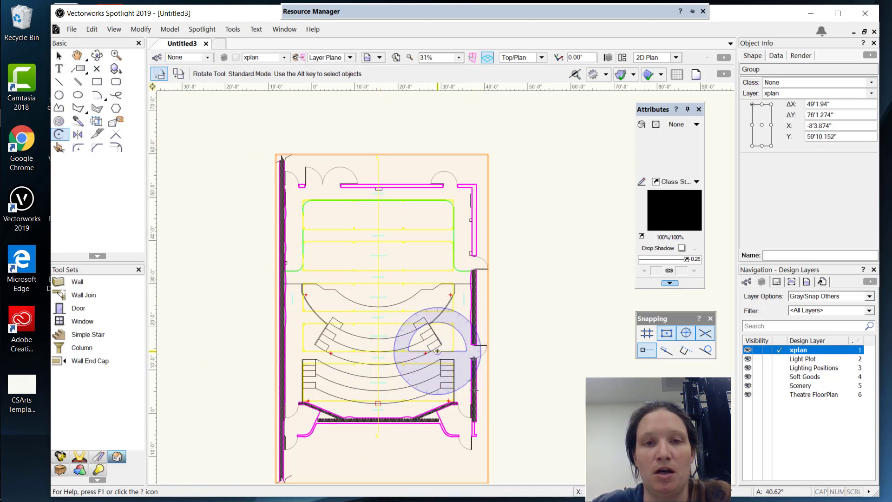
pyautogui.press('x')
pyautogui.press('x')
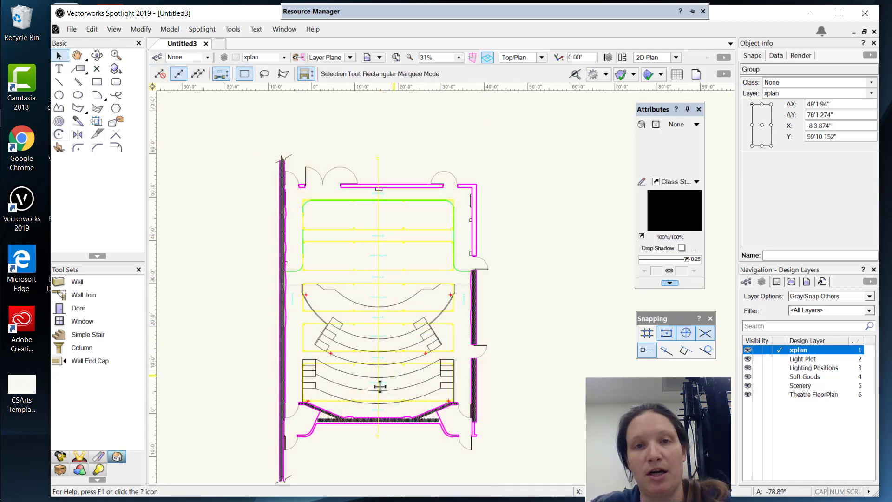
# - Inspect the plan with the Flyover tool and in the Right view, returning to the Top/Plan view
pyautogui.hotkey('shift', 'c')
pyautogui.moveTo(390, 319); pyautogui.dragTo(390, 187)
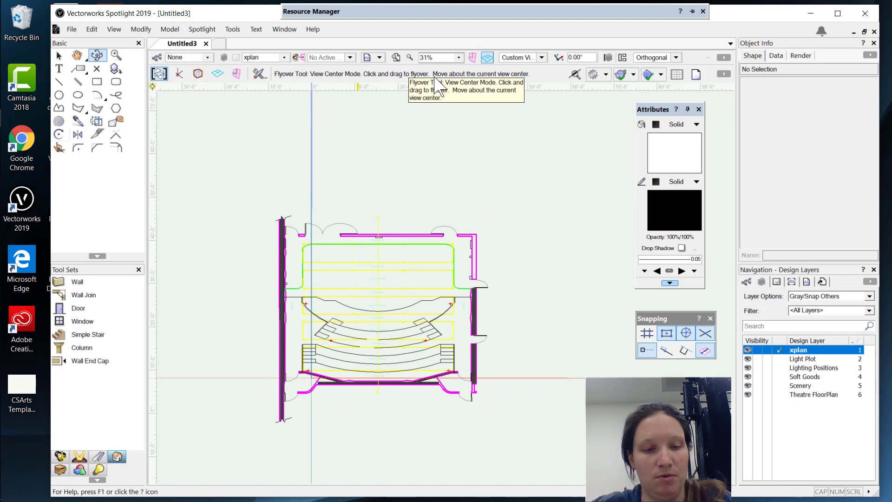
pyautogui.click(542, 58)
pyautogui.click(540, 69)
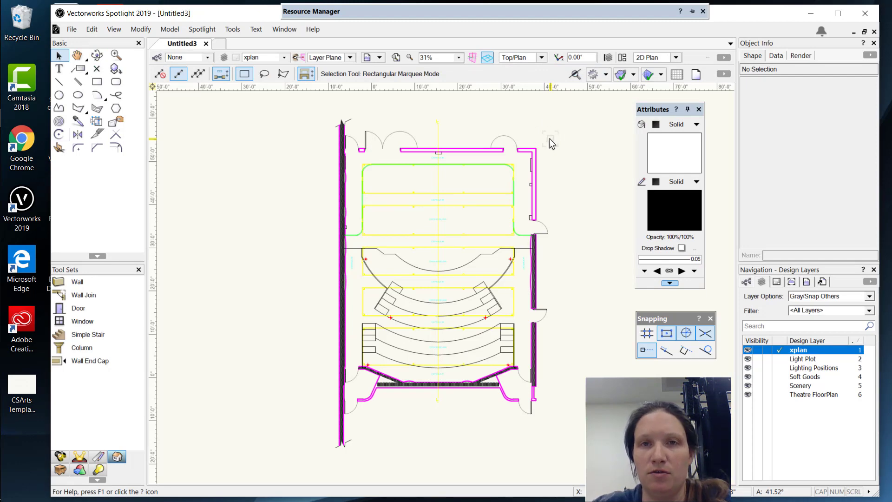
pyautogui.hotkey('alt', '9')
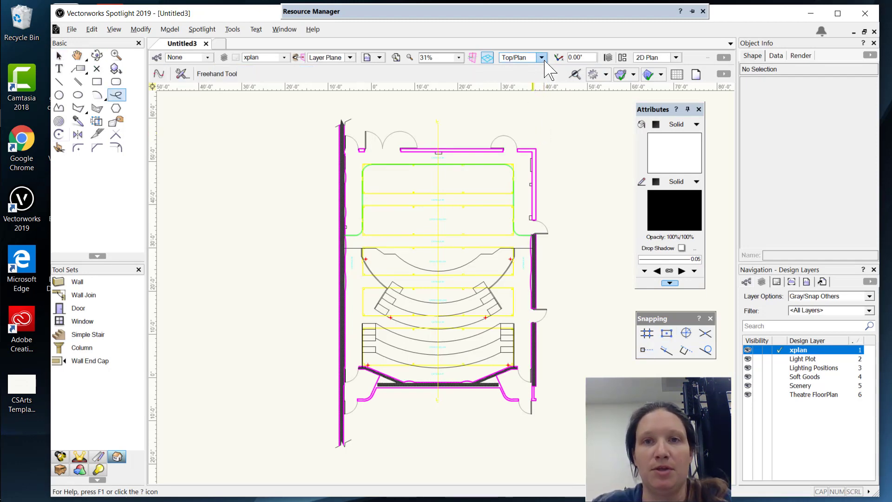
pyautogui.click(541, 58)
pyautogui.click(536, 104)
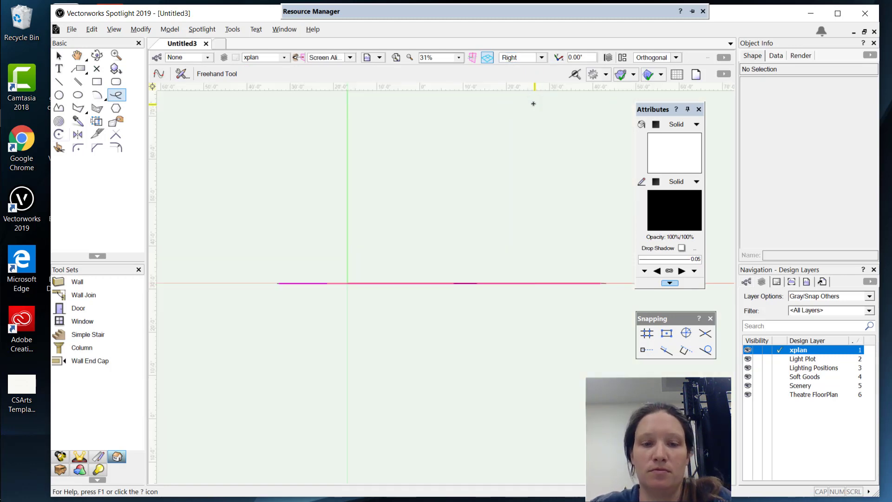
pyautogui.press('F5')
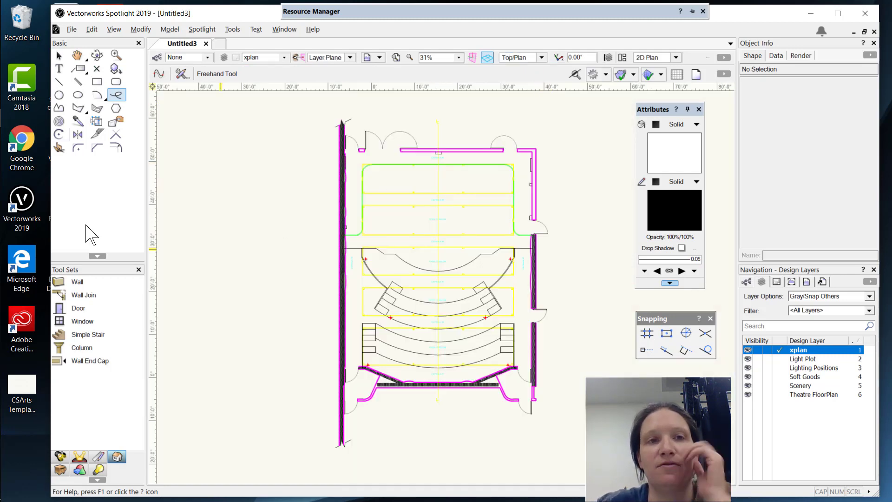
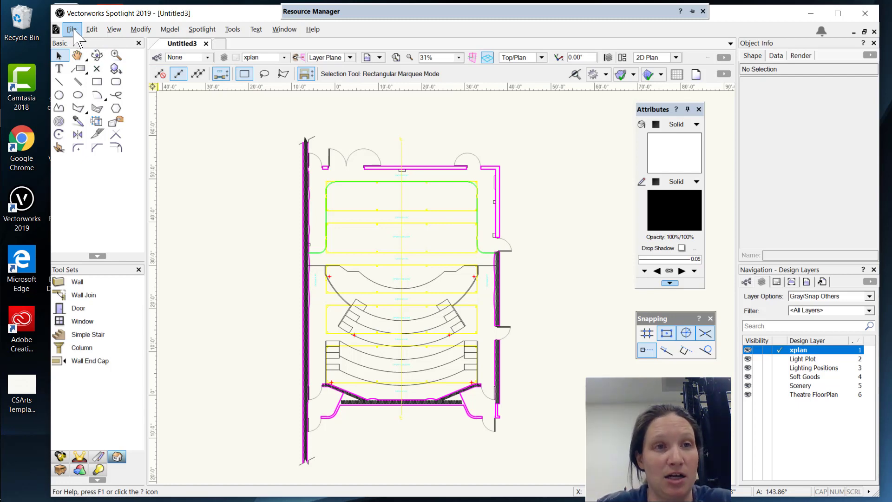
# - Import xsec.dwg from Downloads, using detected units with inches for unitless files and the default line weight mapping
pyautogui.click(72, 29)
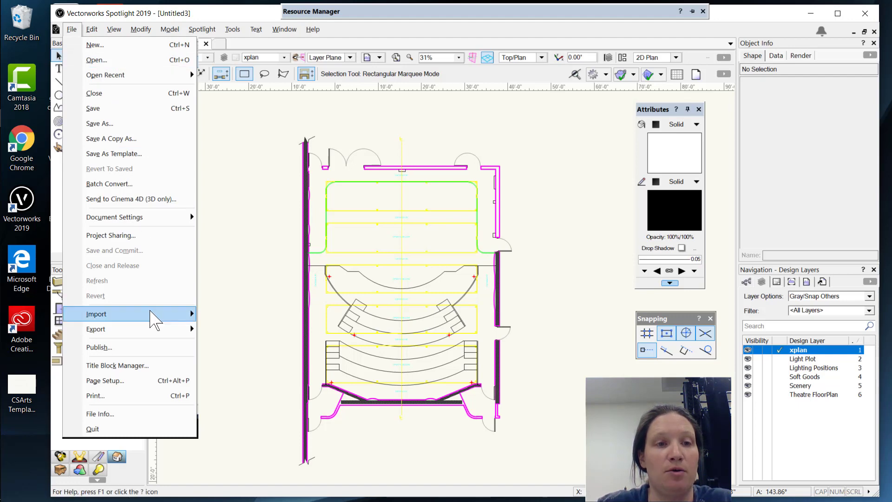
pyautogui.moveTo(155, 315)
pyautogui.click(262, 9)
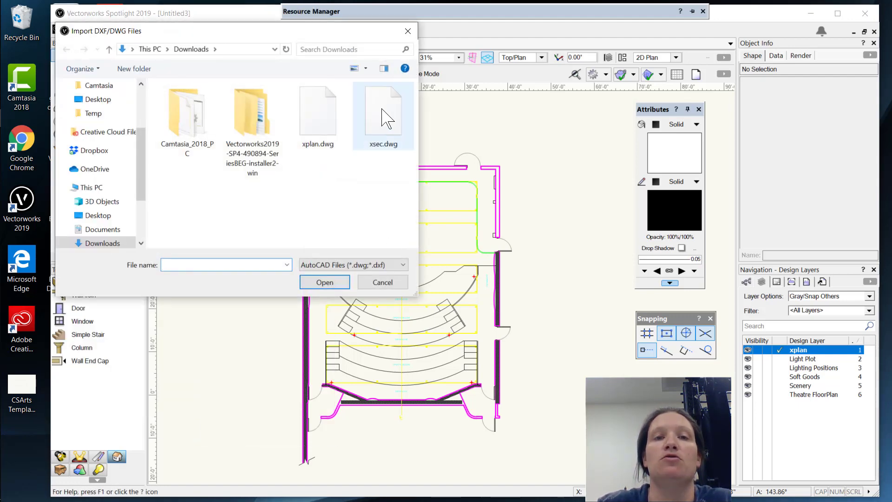
pyautogui.click(379, 122)
pyautogui.click(325, 283)
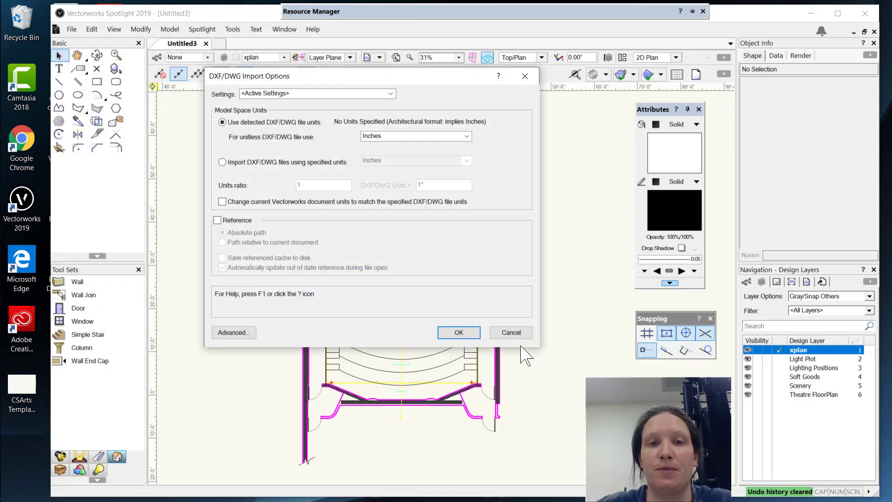
pyautogui.click(459, 332)
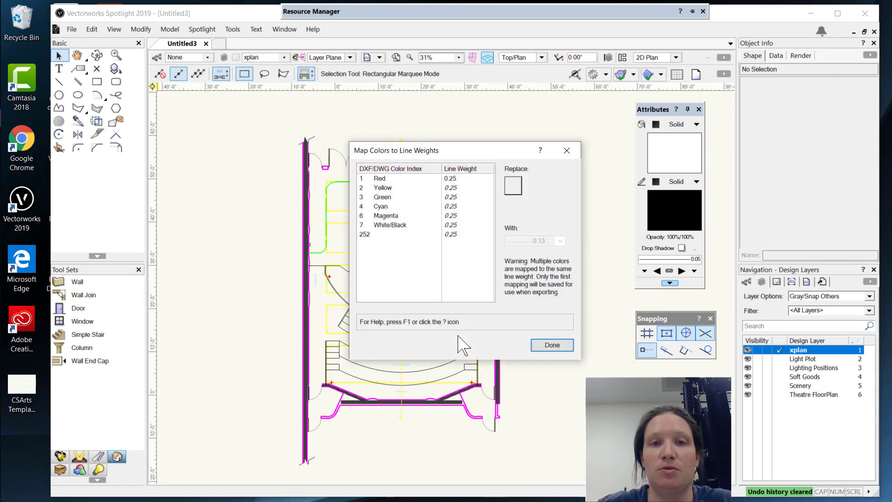
pyautogui.click(564, 345)
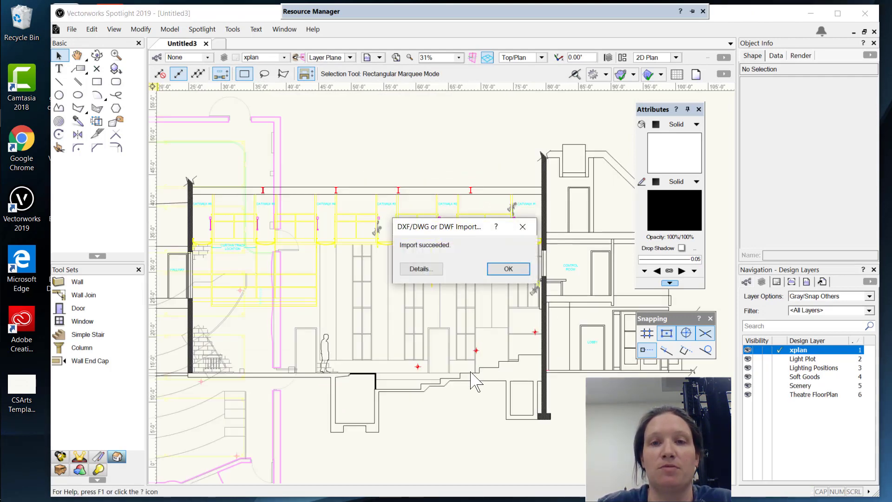
pyautogui.click(512, 271)
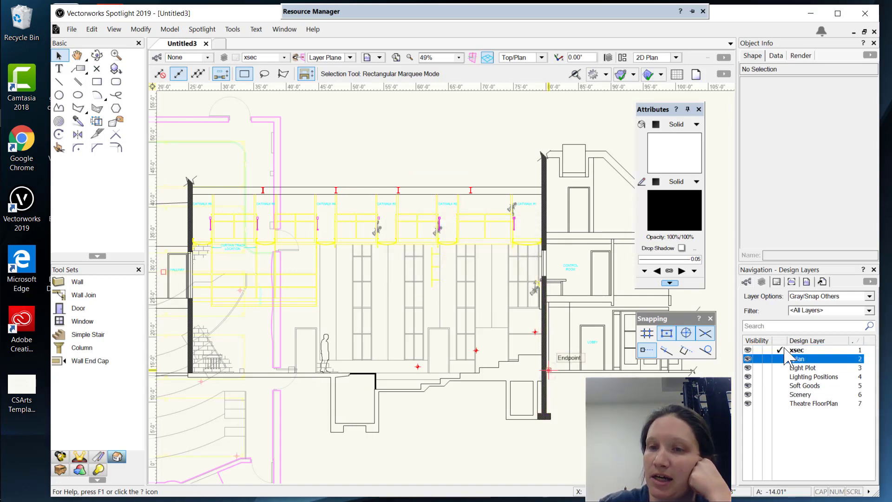
# - Select the whole section drawing on the xsec layer and move it horizontally to the right, clear of the plan
pyautogui.click(795, 350)
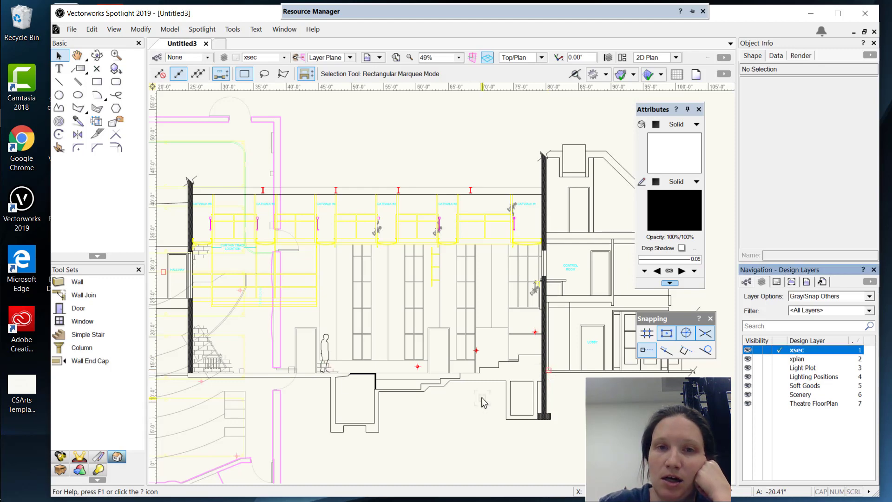
pyautogui.scroll(2, 477, 401)
pyautogui.scroll(-4, 477, 401)
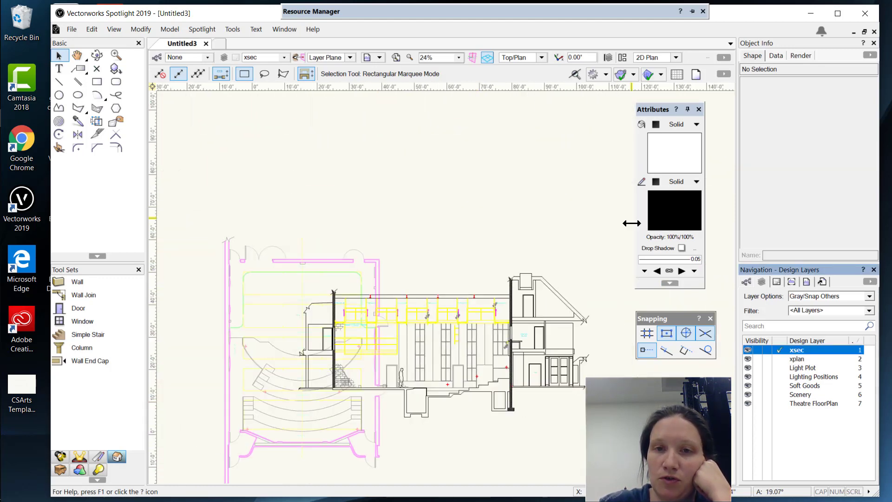
pyautogui.moveTo(604, 240)
pyautogui.mouseDown()
pyautogui.moveTo(581, 311)
pyautogui.moveTo(392, 469)
pyautogui.moveTo(271, 457)
pyautogui.moveTo(276, 441)
pyautogui.mouseUp()
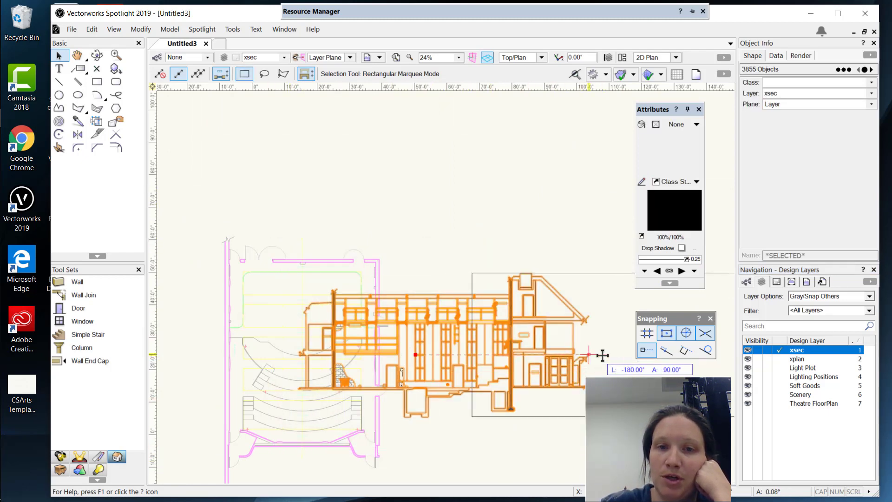
pyautogui.moveTo(593, 356); pyautogui.dragTo(766, 356)
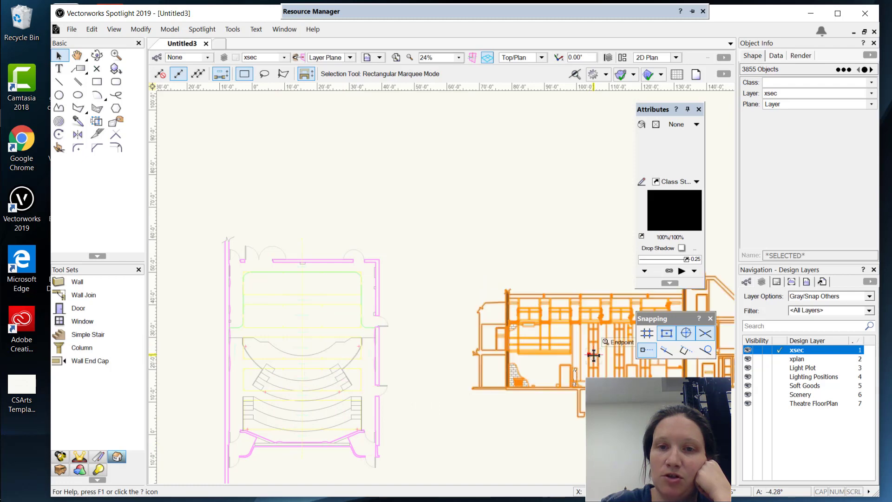
pyautogui.click(448, 412)
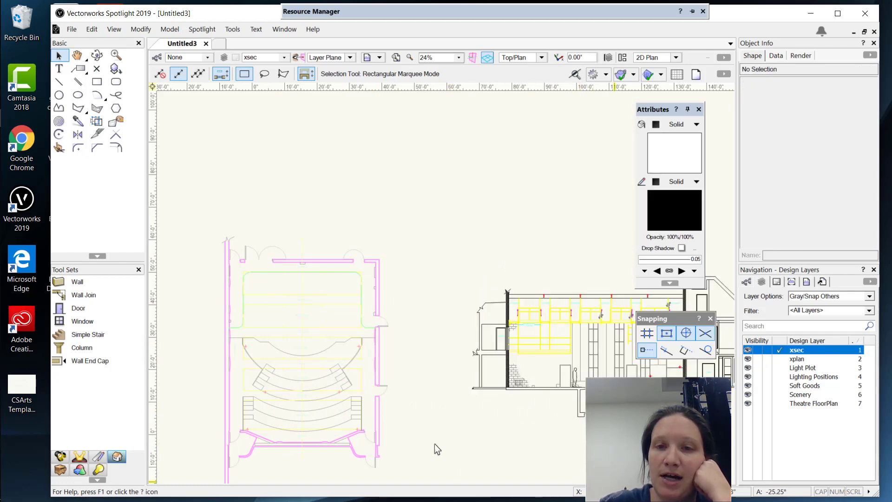
pyautogui.moveTo(466, 396); pyautogui.dragTo(348, 367, button='middle')
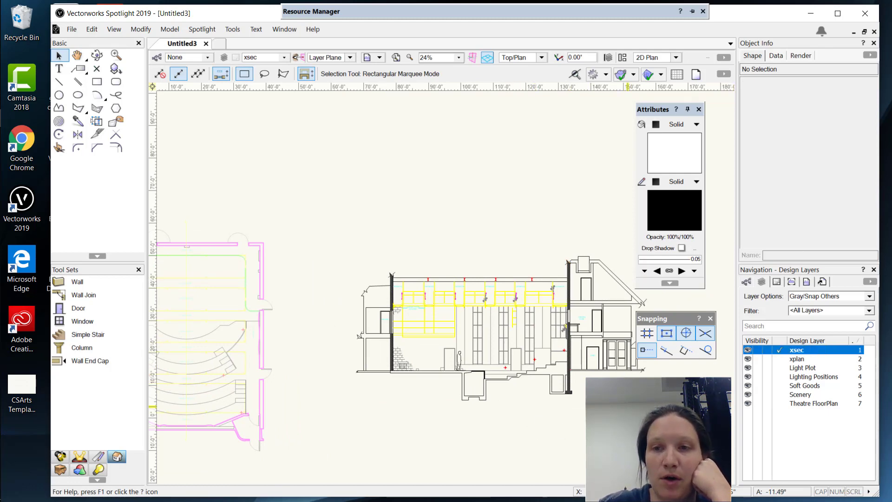
# - Set the xsec design layer's scale to 1/4" imperial
pyautogui.rightClick(808, 350)
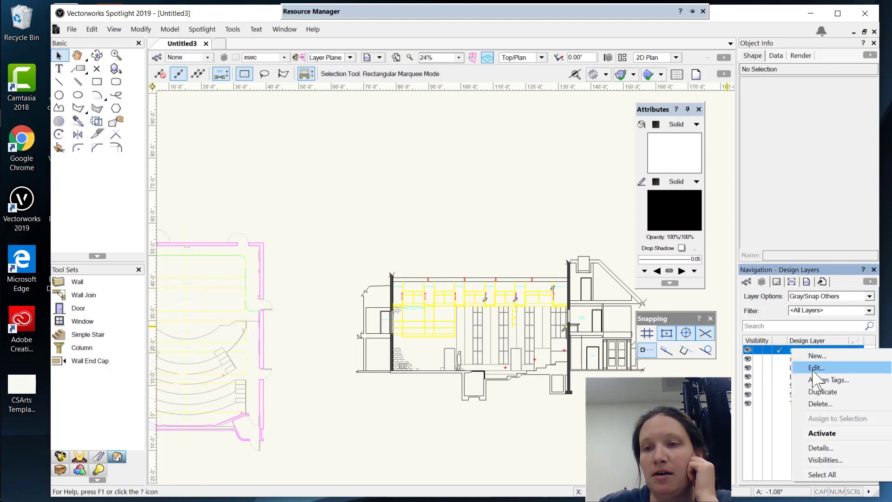
pyautogui.click(814, 369)
pyautogui.click(565, 147)
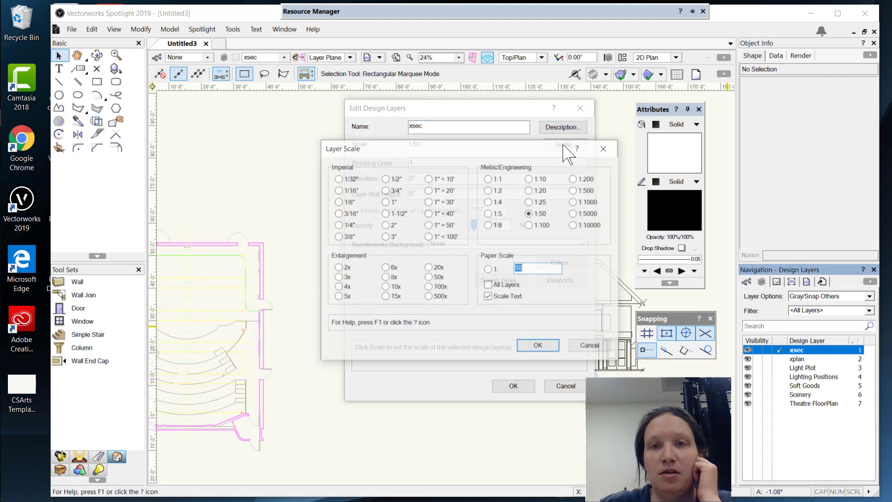
pyautogui.click(338, 225)
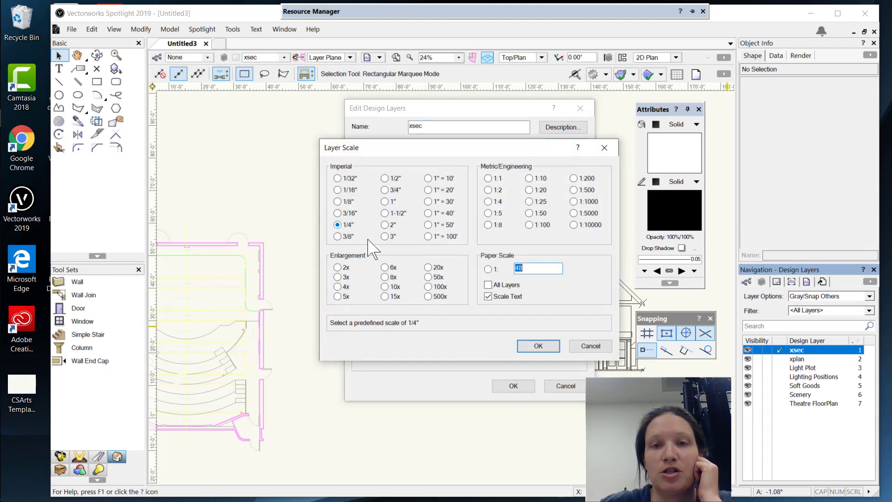
pyautogui.click(538, 345)
pyautogui.click(513, 386)
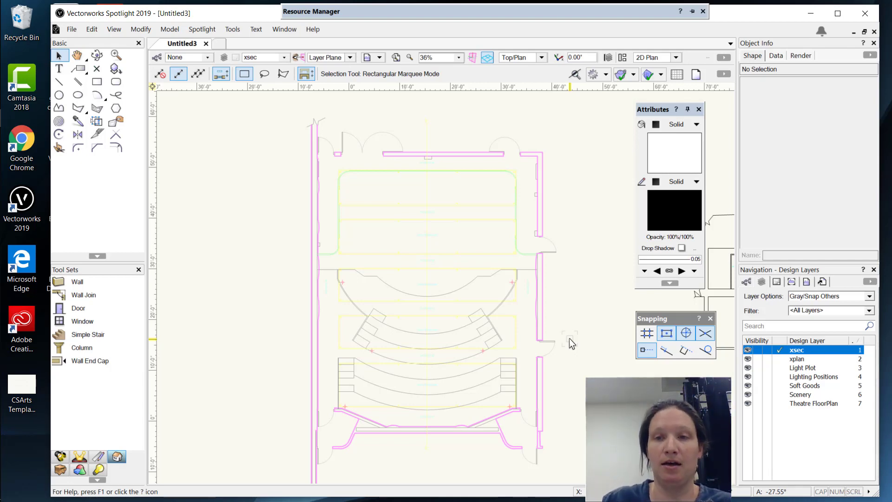
# - Move the xsec and xplan layers together to the end of the design layer stacking order, below Theatre FloorPlan
pyautogui.click(783, 359)
pyautogui.click(791, 350)
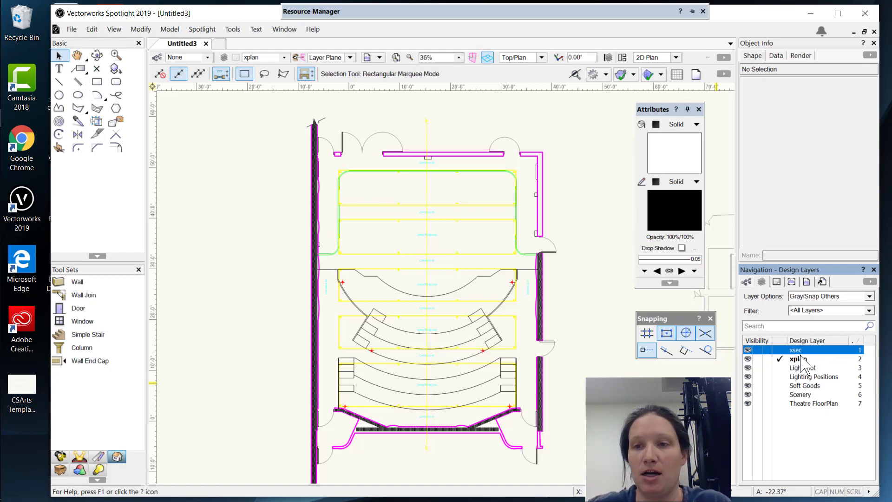
pyautogui.keyDown('shift'); pyautogui.click(808, 363); pyautogui.keyUp('shift')
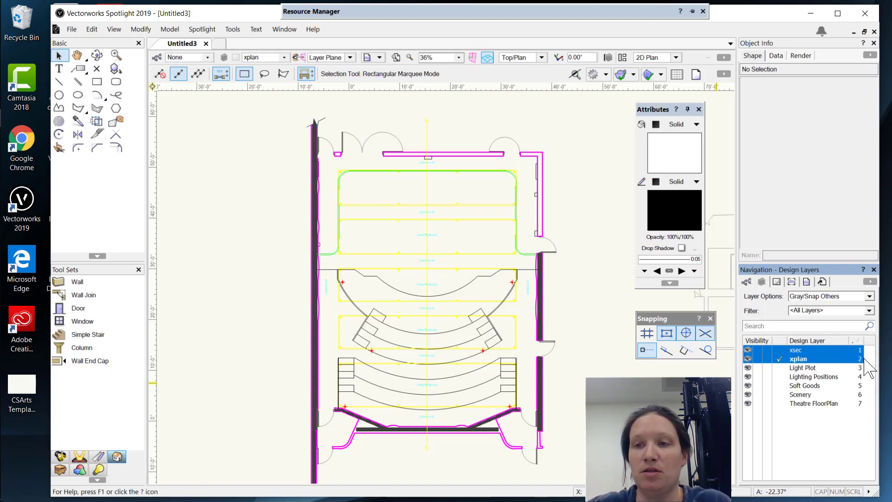
pyautogui.moveTo(861, 358); pyautogui.dragTo(847, 414)
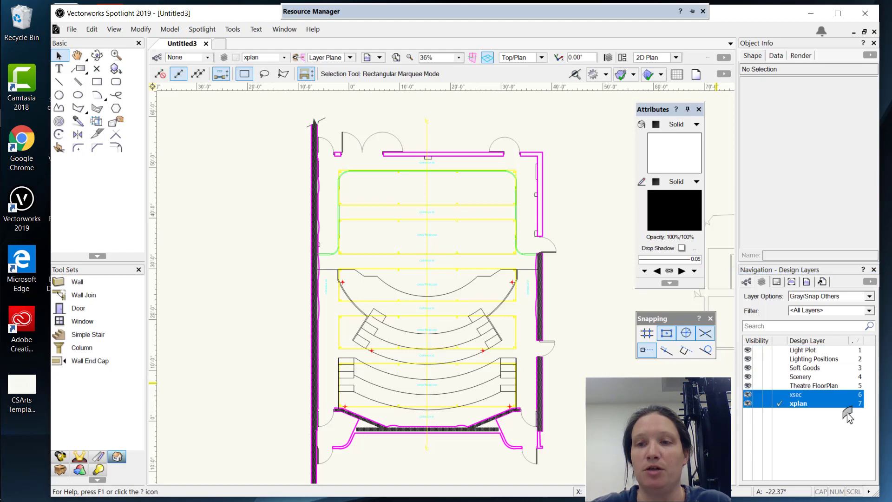
pyautogui.click(837, 444)
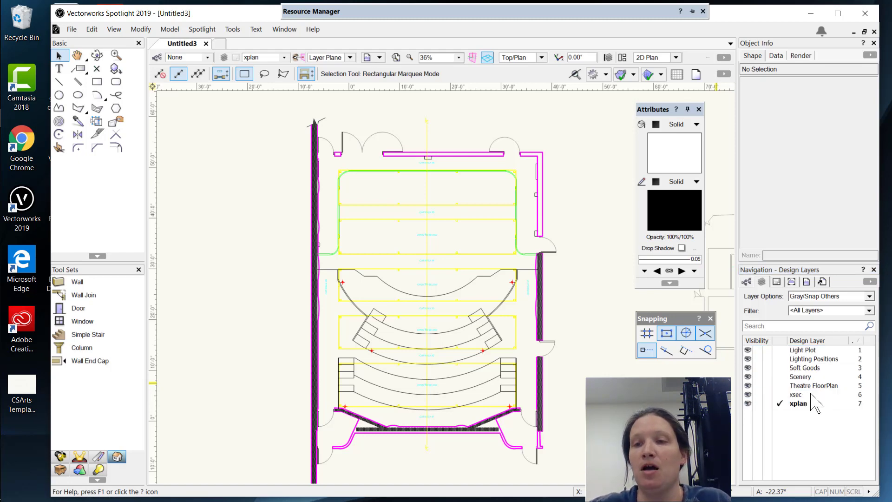
# - Make Theatre FloorPlan the active design layer
pyautogui.click(816, 390)
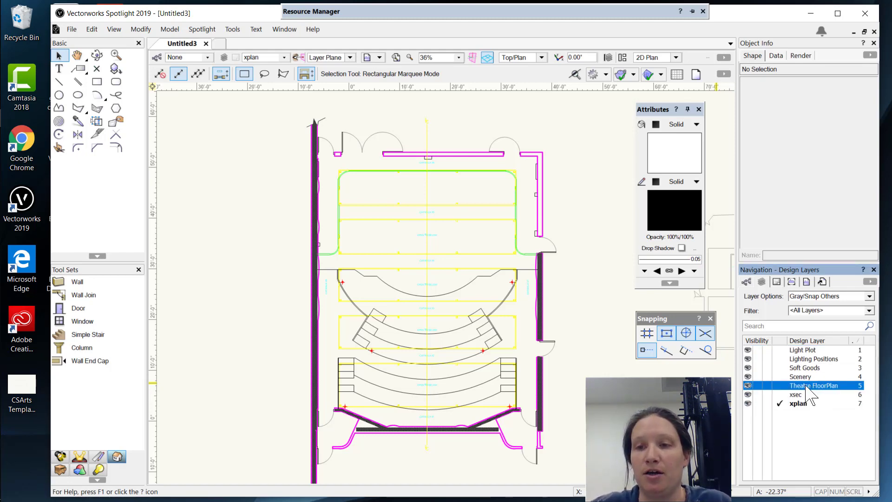
pyautogui.click(780, 386)
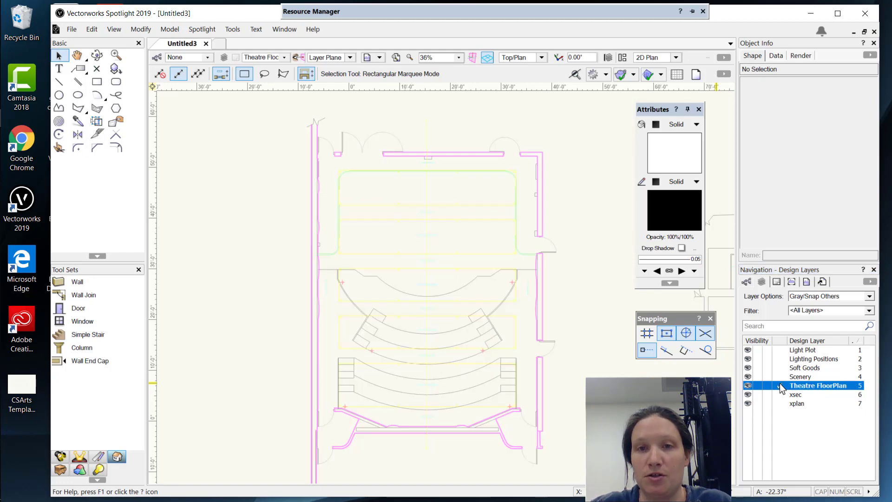
pyautogui.click(686, 350)
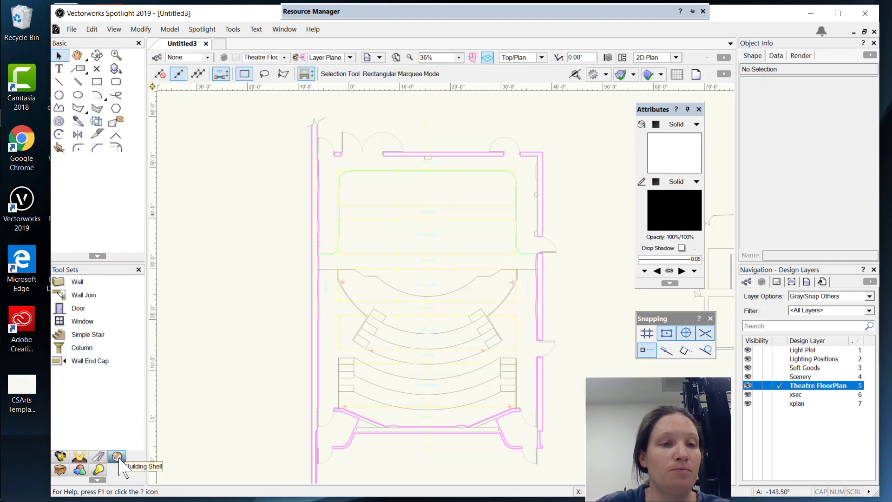
# - Set up the Wall tool with the Exterior Wall 11" style
pyautogui.click(78, 282)
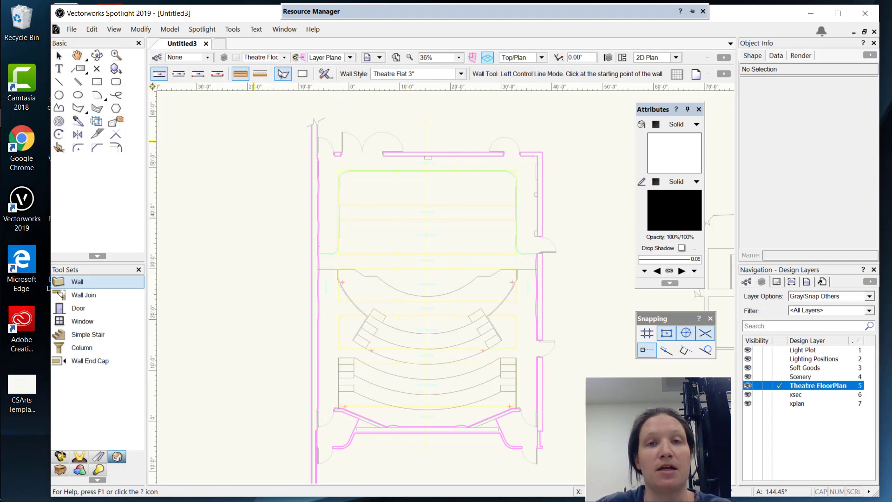
pyautogui.hotkey('ctrl', 'r')
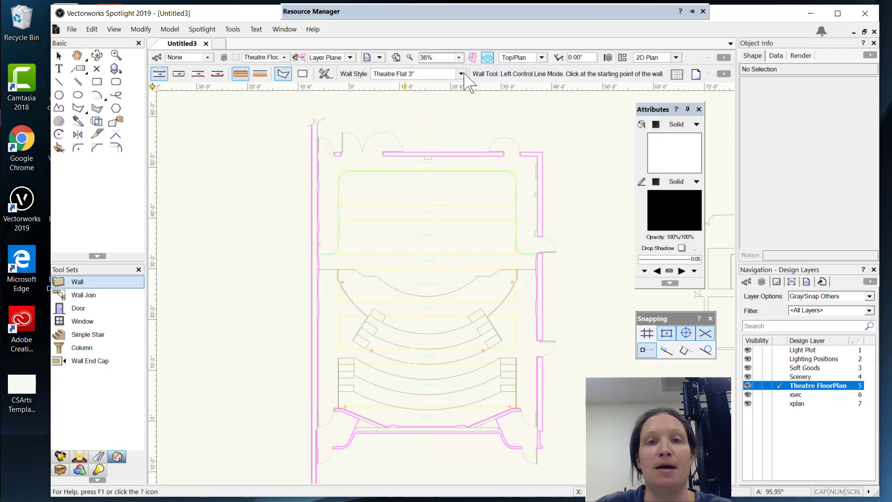
pyautogui.click(462, 74)
pyautogui.click(559, 135)
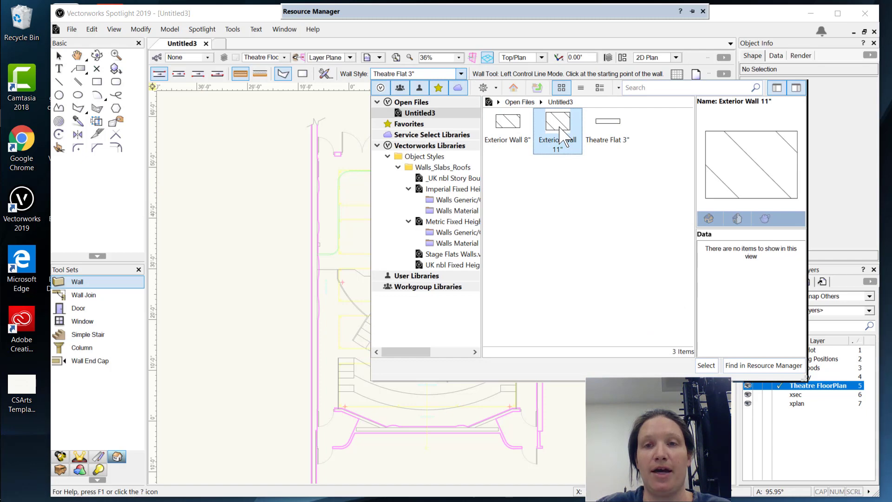
pyautogui.doubleClick(559, 132)
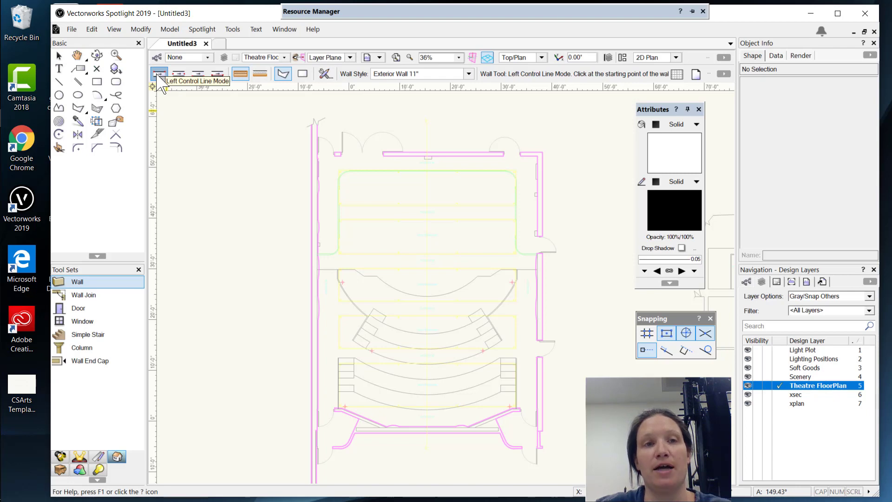
# - Draw a closed loop of sample walls in the empty area left of the plan, and delete it
pyautogui.click(244, 123)
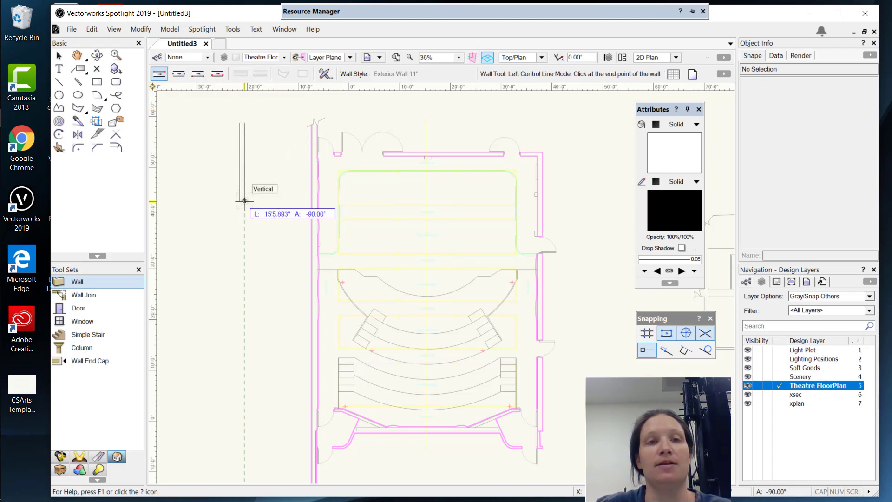
pyautogui.click(244, 178)
pyautogui.click(261, 191)
pyautogui.click(297, 171)
pyautogui.click(279, 140)
pyautogui.click(279, 112)
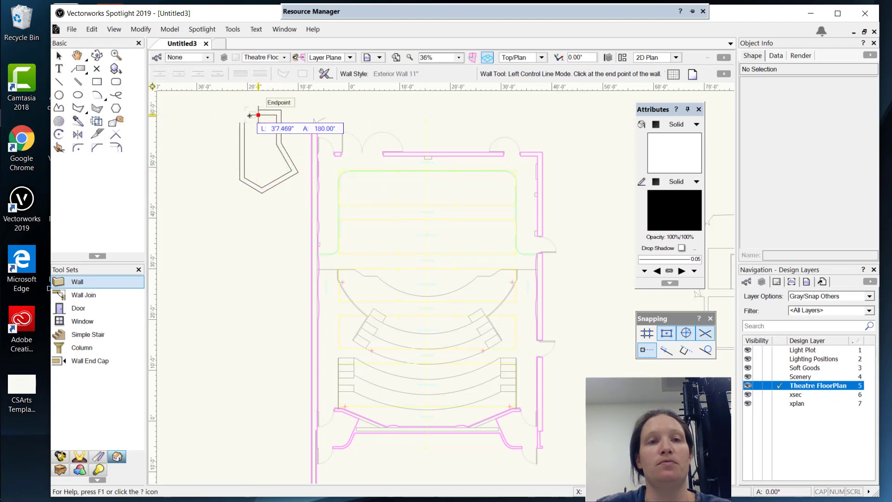
pyautogui.click(244, 123)
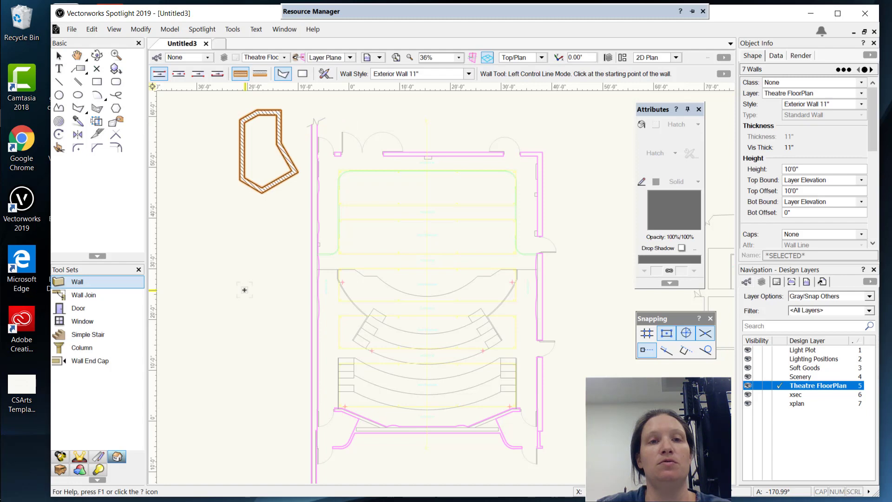
pyautogui.press('Delete')
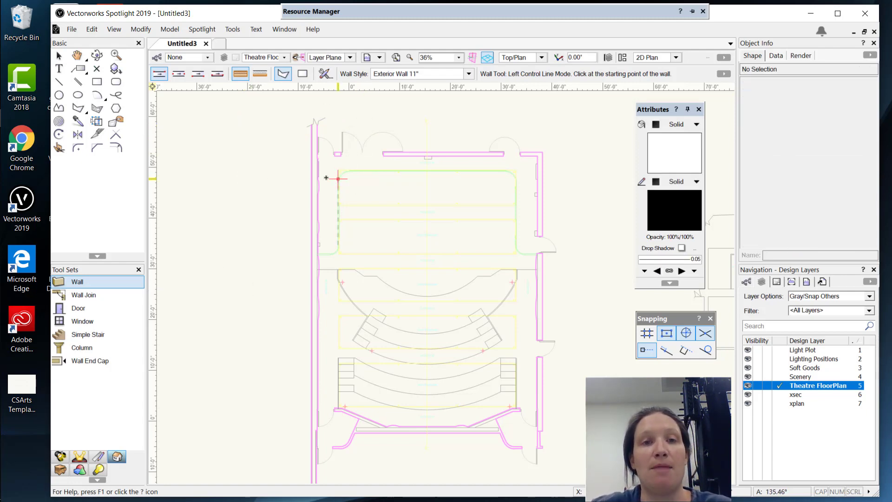
# - Trace the plan's long left-hand wall with a vertical wall about 74' long, starting at the upper endpoint of its inner face
pyautogui.scroll(3, 336, 175)
pyautogui.scroll(3, 299, 143)
pyautogui.press('h')
pyautogui.press('9')
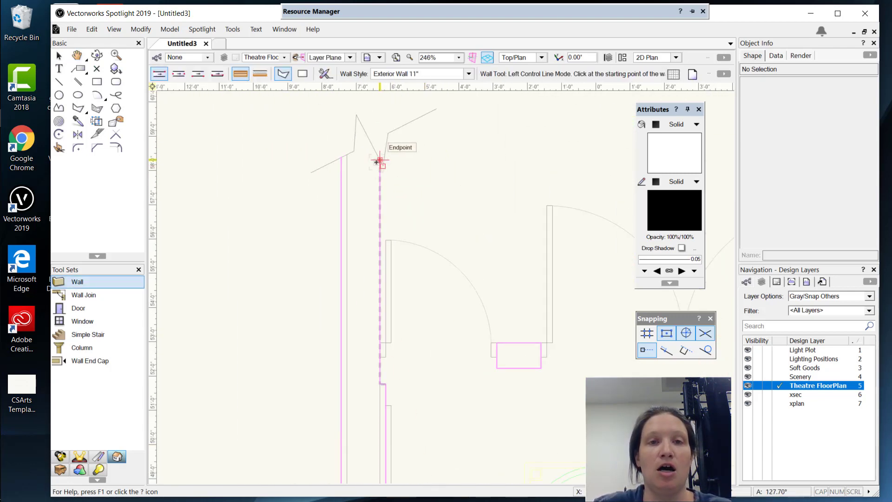
pyautogui.click(378, 161)
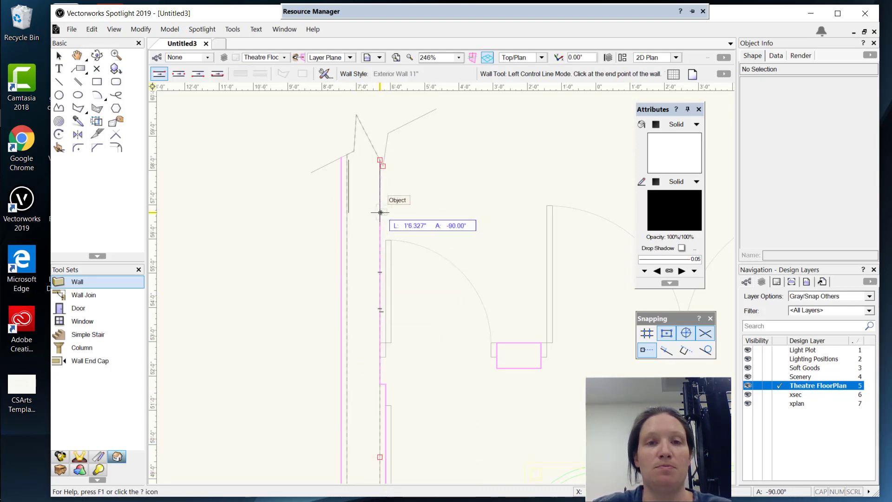
pyautogui.scroll(4, 376, 465)
pyautogui.scroll(-7, 375, 469)
pyautogui.moveTo(422, 430)
pyautogui.mouseDown(button='middle')
pyautogui.moveTo(420, 320)
pyautogui.moveTo(448, 47)
pyautogui.mouseUp(button='middle')
pyautogui.moveTo(462, 14)
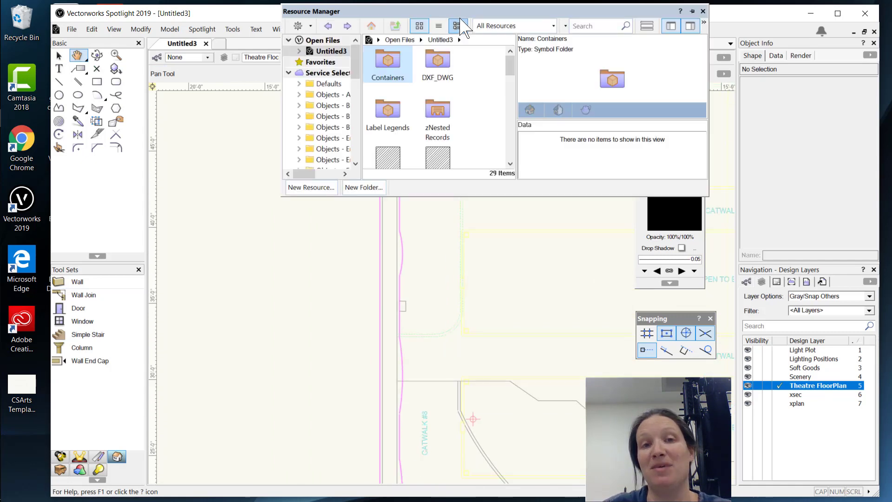
pyautogui.press('space')
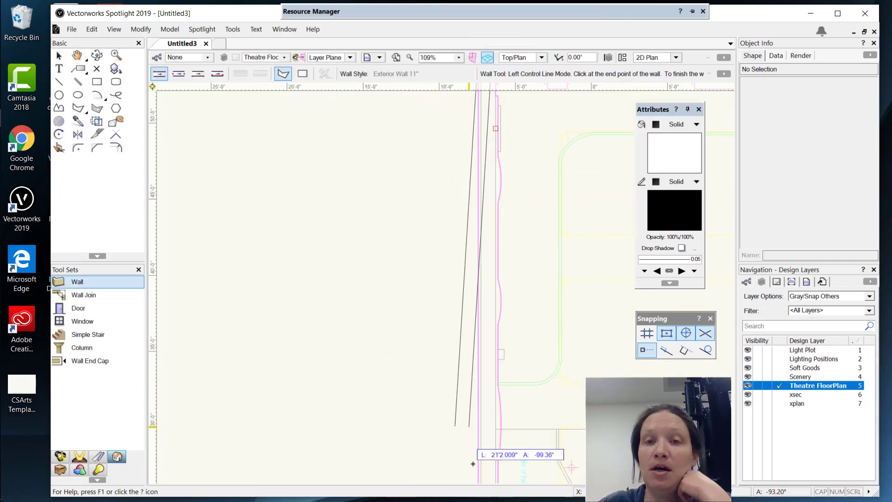
pyautogui.press('space')
pyautogui.scroll(-10, 416, 342)
pyautogui.press('space')
pyautogui.moveTo(368, 442); pyautogui.dragTo(365, 209)
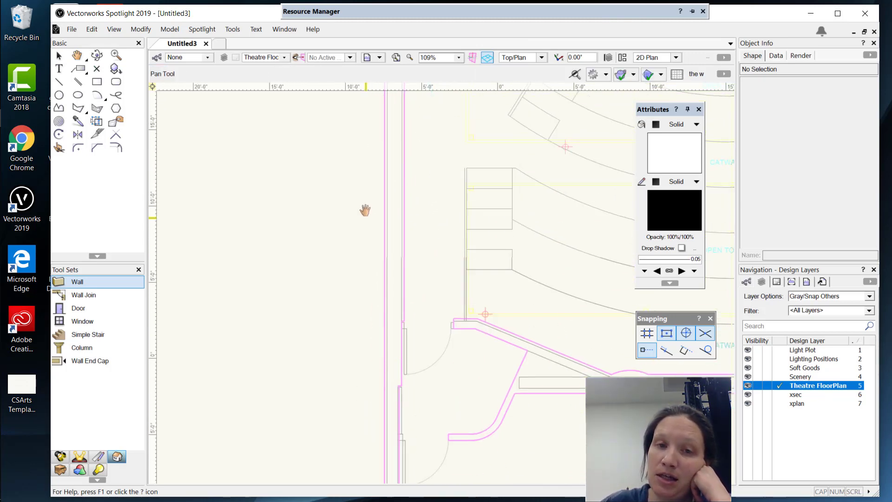
pyautogui.press('space')
pyautogui.moveTo(355, 401); pyautogui.dragTo(339, 189)
pyautogui.press('space')
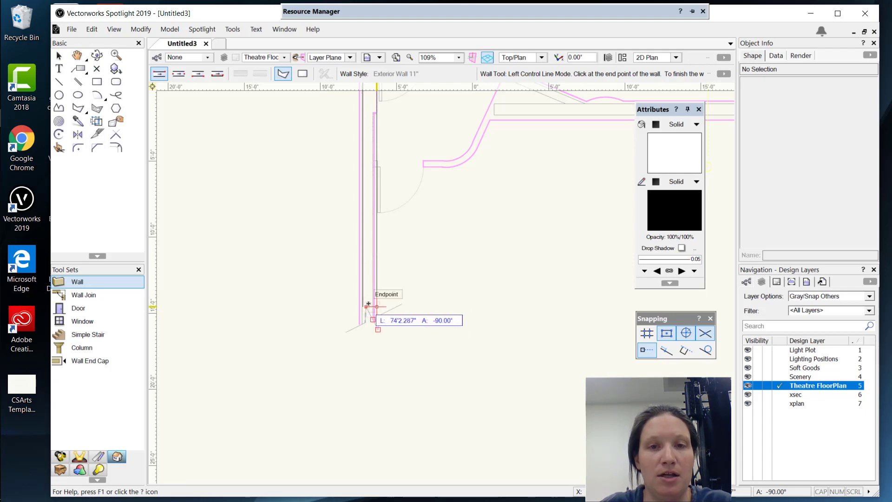
pyautogui.scroll(3, 368, 309)
pyautogui.scroll(-5, 369, 306)
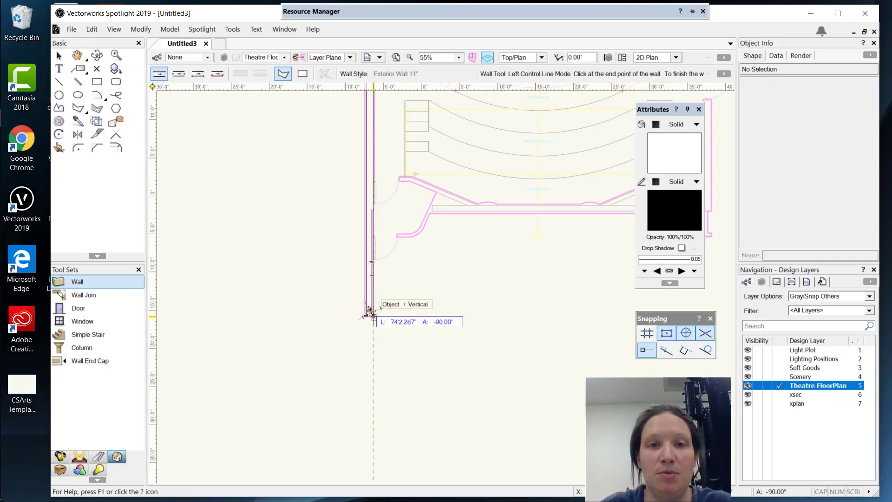
pyautogui.click(370, 310)
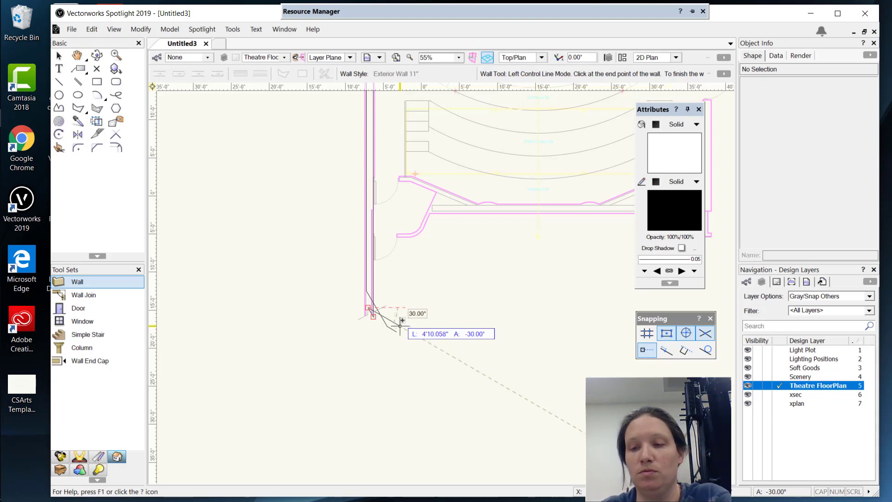
# - Remove the last wall point, place it again at the lower break line, and finish the wall with a short angled segment
pyautogui.press('Escape')
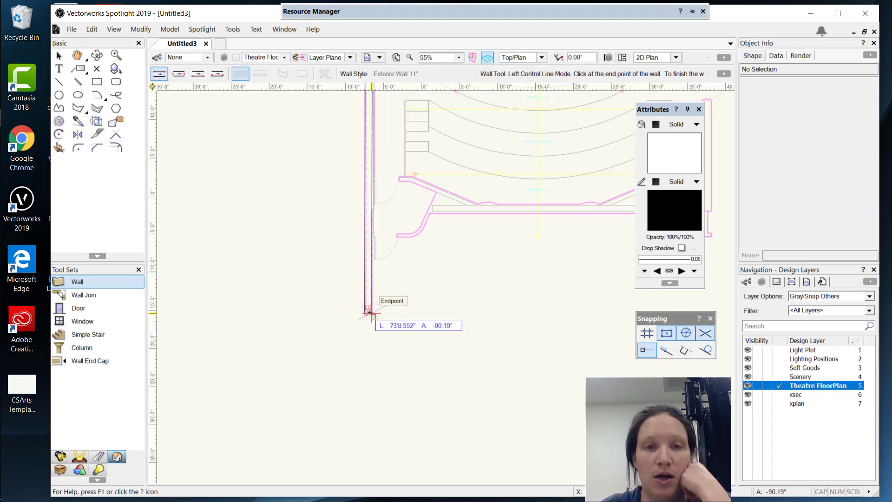
pyautogui.click(370, 310)
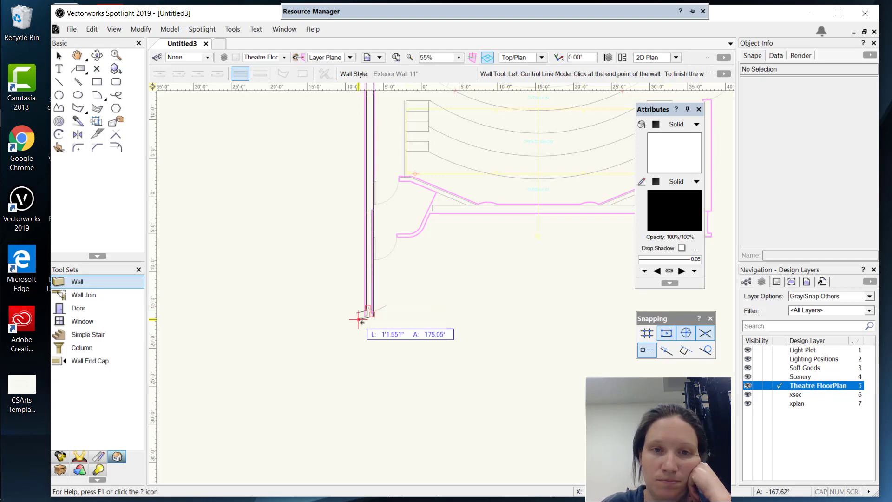
pyautogui.doubleClick(372, 322)
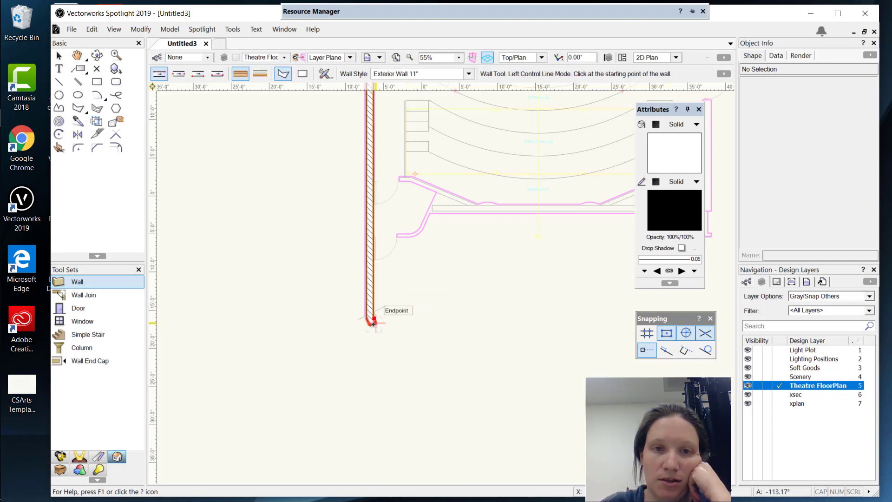
# - Trace the plan's upper horizontal wall about 43'11" long, from the inner corner of the right-hand wall to the long left-hand wall
pyautogui.scroll(2, 406, 311)
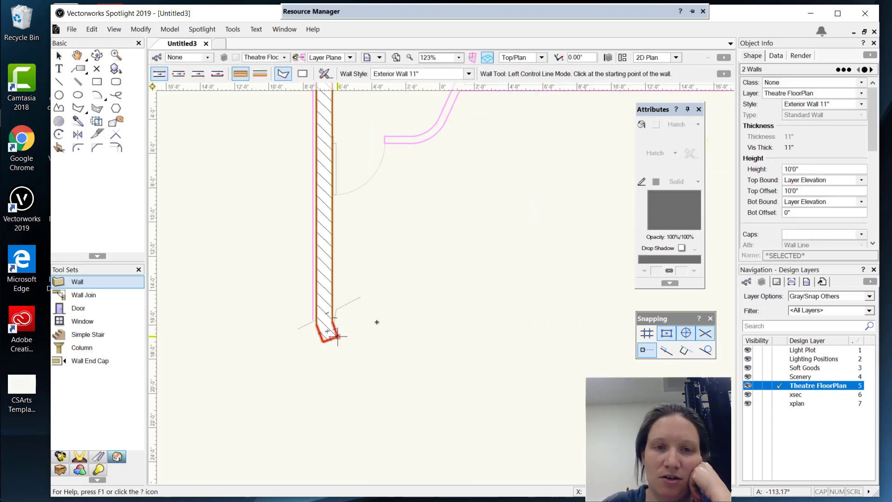
pyautogui.scroll(-3, 390, 320)
pyautogui.moveTo(390, 325)
pyautogui.mouseDown(button='middle')
pyautogui.moveTo(336, 391)
pyautogui.moveTo(369, 474)
pyautogui.mouseUp(button='middle')
pyautogui.moveTo(305, 139); pyautogui.dragTo(342, 329, button='middle')
pyautogui.scroll(5, 342, 328)
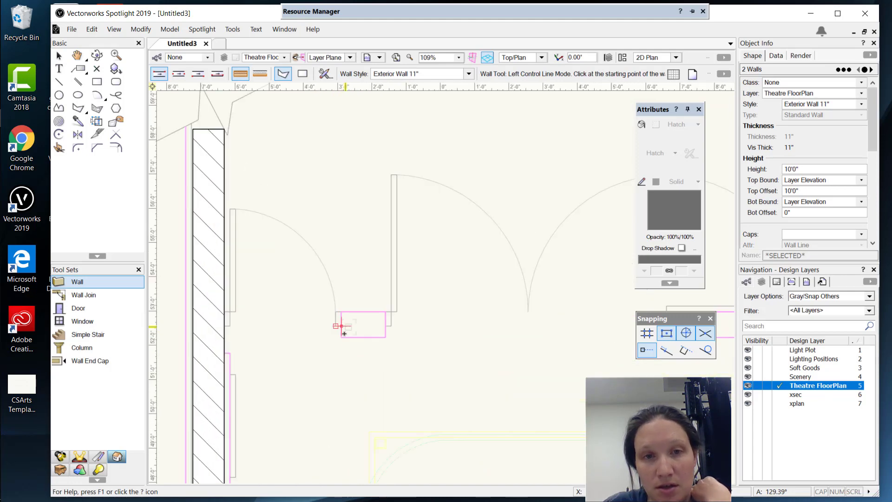
pyautogui.moveTo(577, 363)
pyautogui.mouseDown(button='middle')
pyautogui.moveTo(136, 375)
pyautogui.moveTo(372, 378)
pyautogui.mouseUp(button='middle')
pyautogui.scroll(-3, 479, 383)
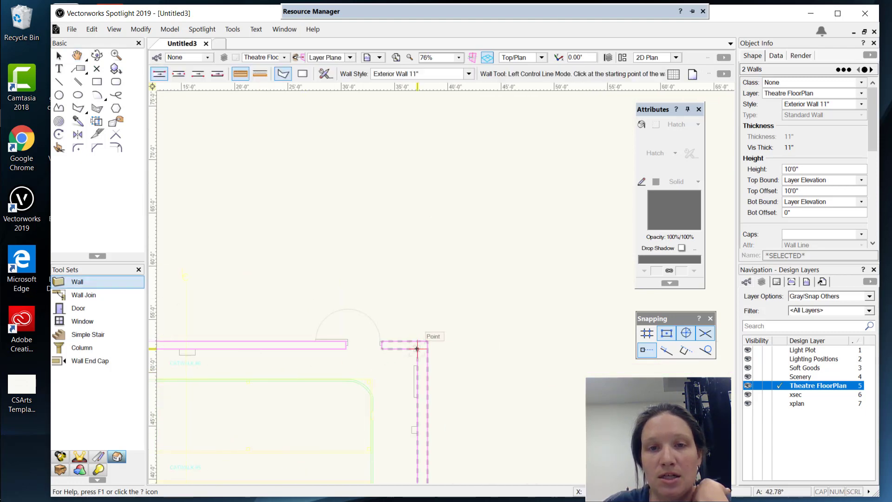
pyautogui.click(417, 348)
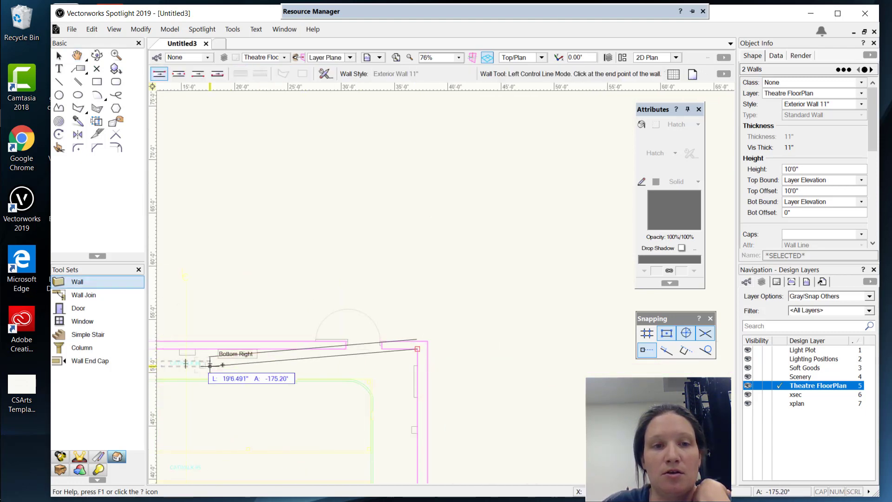
pyautogui.moveTo(200, 358); pyautogui.dragTo(598, 305, button='middle')
pyautogui.moveTo(363, 302); pyautogui.dragTo(363, 302, button='middle')
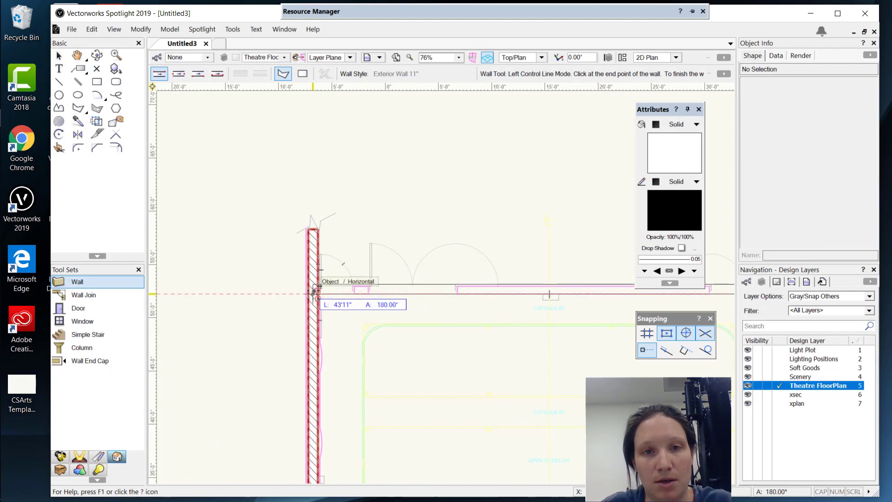
pyautogui.doubleClick(315, 291)
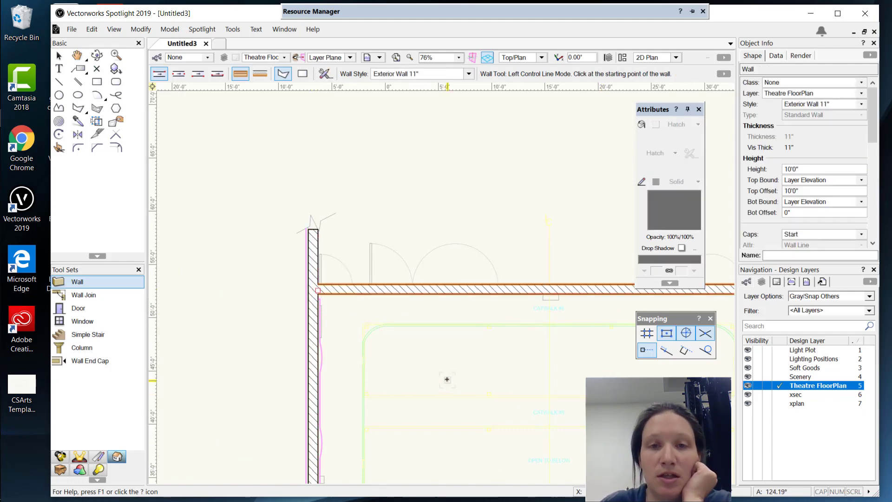
# - Draw a lower horizontal wall across from the left-hand wall near its lower end, and continue it up the plan's right side to the upper wall
pyautogui.scroll(-2, 447, 380)
pyautogui.moveTo(380, 345)
pyautogui.mouseDown(button='middle')
pyautogui.moveTo(362, 362)
pyautogui.moveTo(303, 361)
pyautogui.mouseUp(button='middle')
pyautogui.moveTo(511, 464)
pyautogui.mouseDown(button='middle')
pyautogui.moveTo(400, 418)
pyautogui.moveTo(431, 405)
pyautogui.moveTo(326, 404)
pyautogui.moveTo(508, 414)
pyautogui.mouseUp(button='middle')
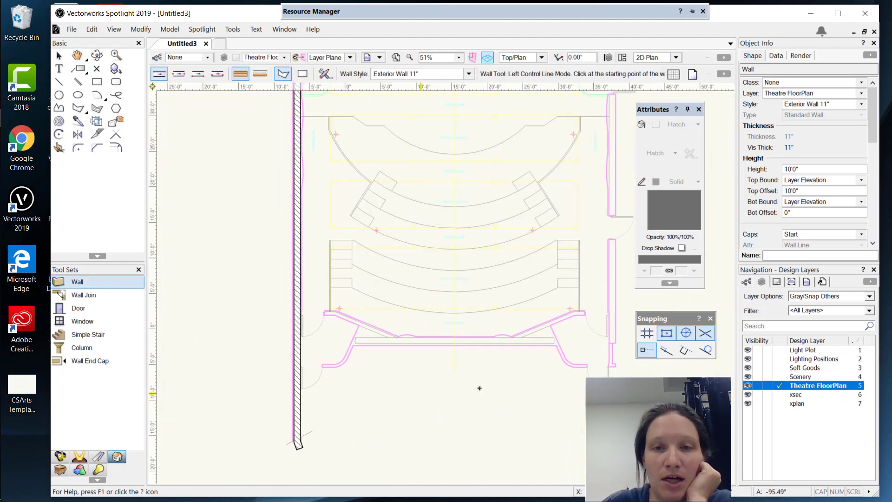
pyautogui.click(298, 403)
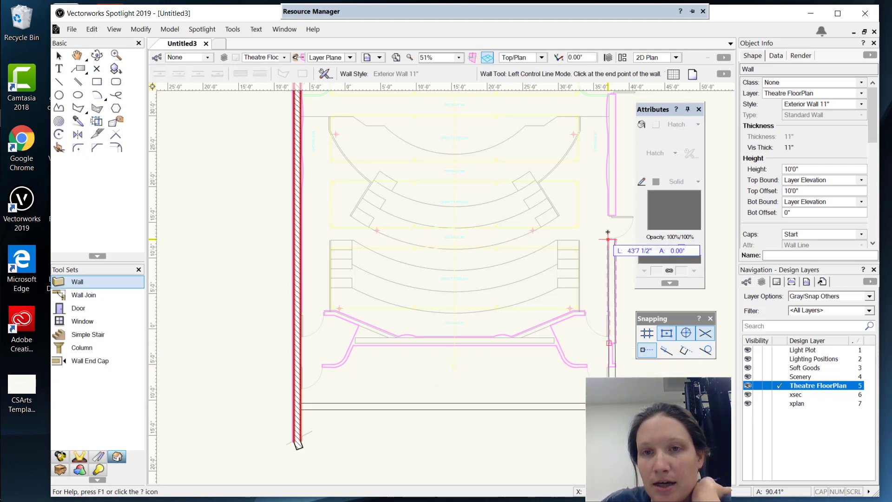
pyautogui.moveTo(597, 209)
pyautogui.mouseDown(button='middle')
pyautogui.moveTo(386, 176)
pyautogui.moveTo(393, 172)
pyautogui.mouseUp(button='middle')
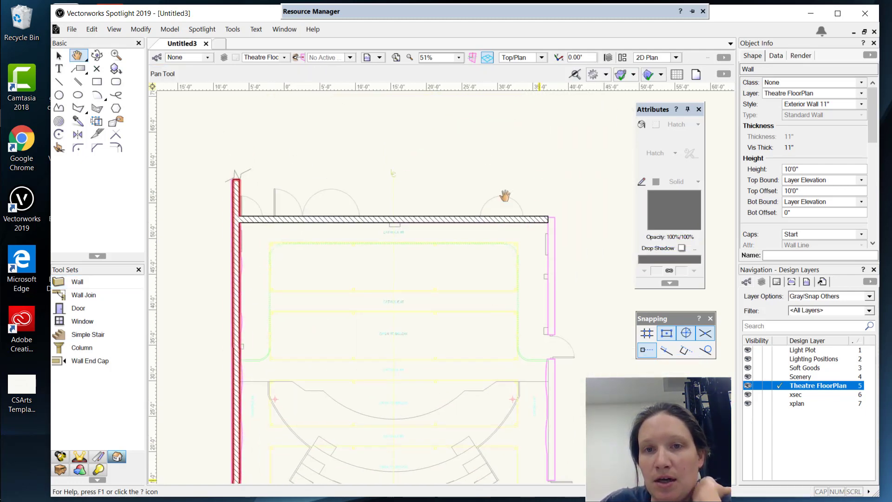
pyautogui.doubleClick(548, 218)
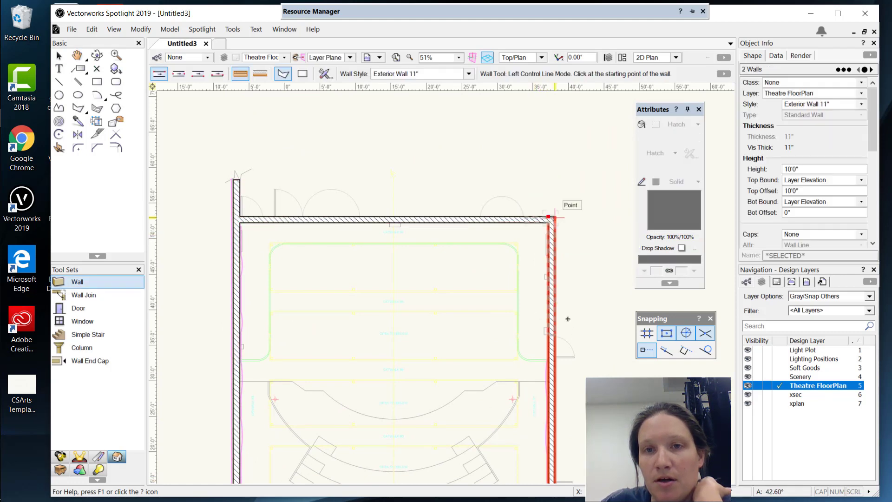
pyautogui.scroll(-3, 408, 418)
pyautogui.moveTo(424, 425); pyautogui.dragTo(435, 395, button='middle')
pyautogui.scroll(2, 434, 395)
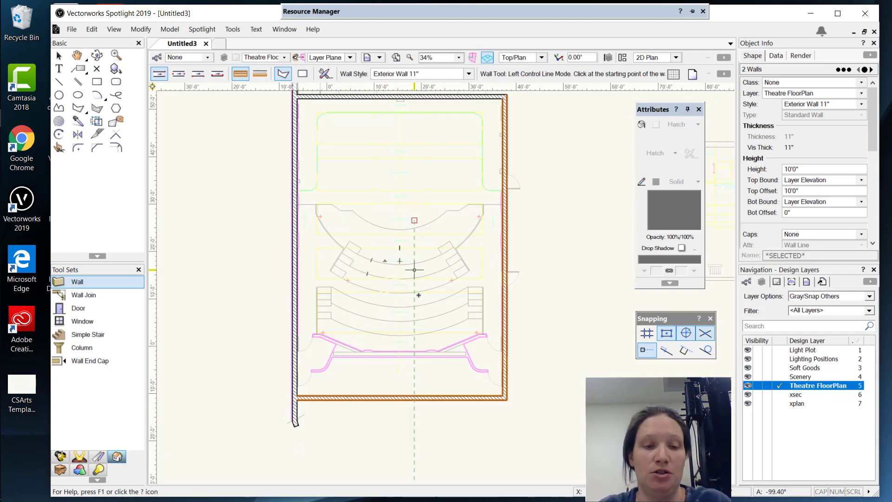
pyautogui.press('x')
pyautogui.moveTo(382, 369)
pyautogui.mouseDown(button='middle')
pyautogui.moveTo(416, 409)
pyautogui.moveTo(409, 414)
pyautogui.mouseUp(button='middle')
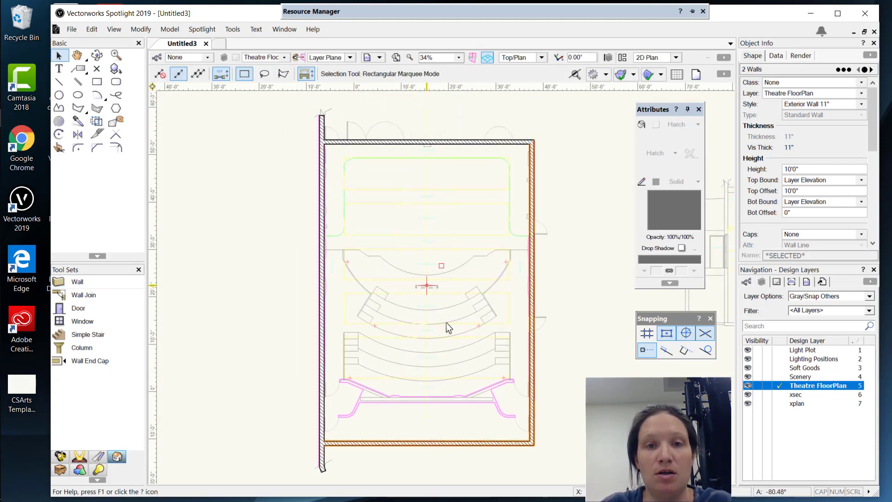
# - Set the Wall tool's style to Exterior Wall 8"
pyautogui.scroll(-1, 403, 398)
pyautogui.scroll(3, 402, 394)
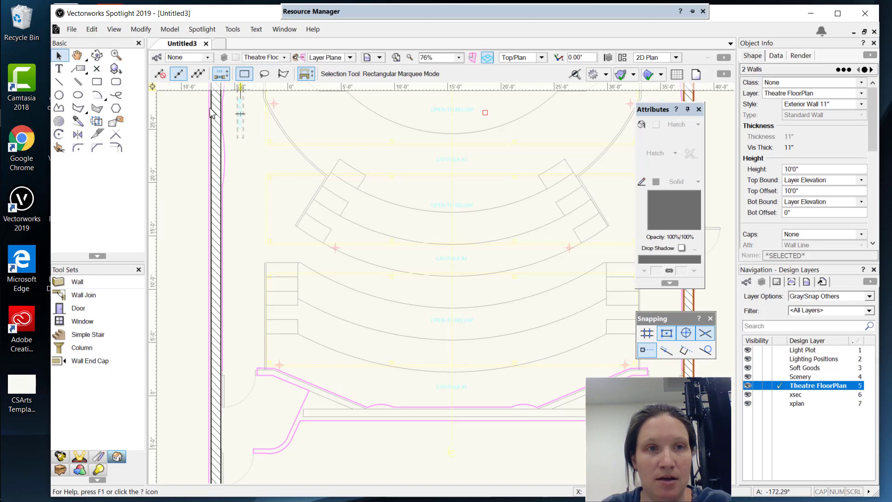
pyautogui.click(78, 282)
pyautogui.click(465, 74)
pyautogui.click(504, 134)
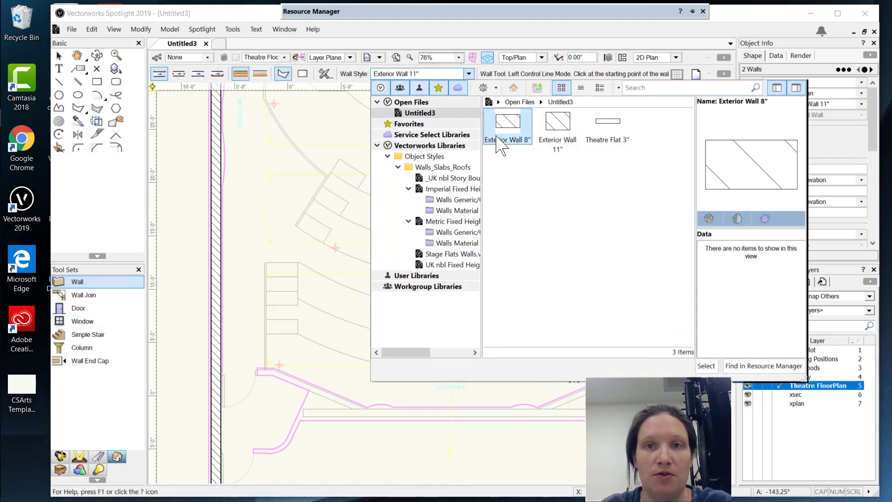
pyautogui.doubleClick(509, 132)
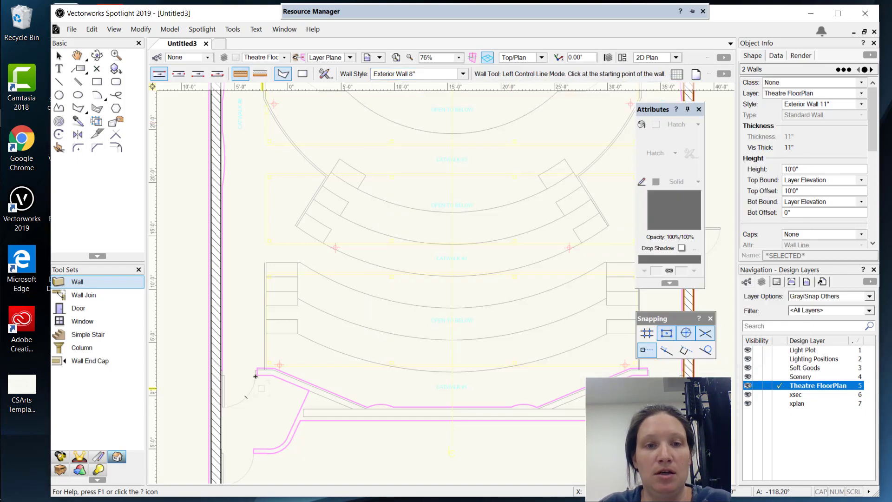
# - Start the inner wall below the seating from the left-hand wall with a short horizontal segment, and follow the left diagonal down to its lower corner
pyautogui.scroll(-3, 252, 365)
pyautogui.scroll(5, 253, 372)
pyautogui.scroll(2, 253, 372)
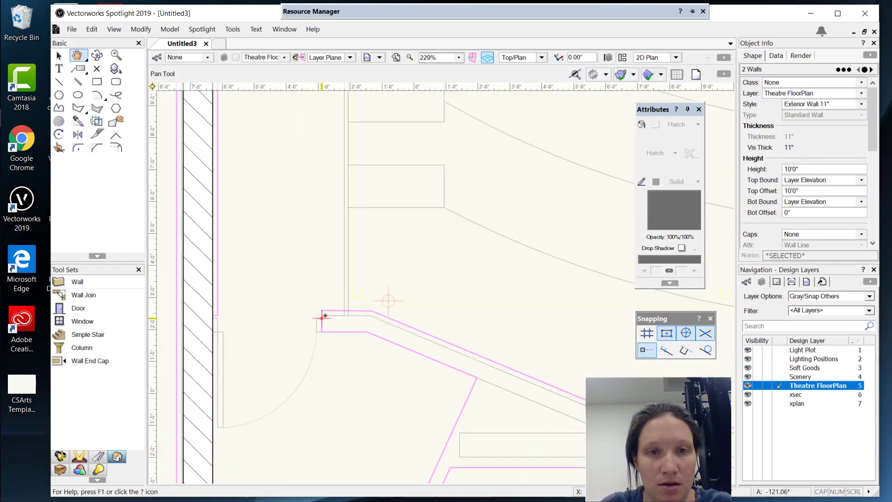
pyautogui.click(322, 310)
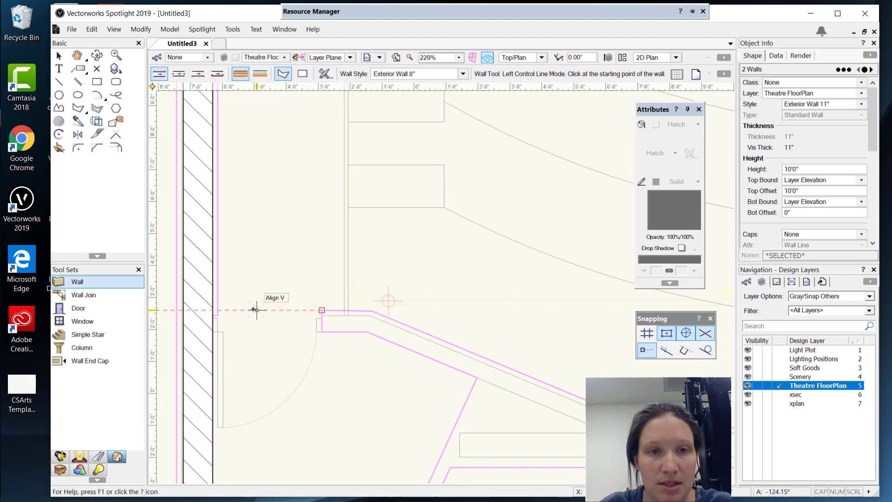
pyautogui.click(214, 307)
pyautogui.click(322, 310)
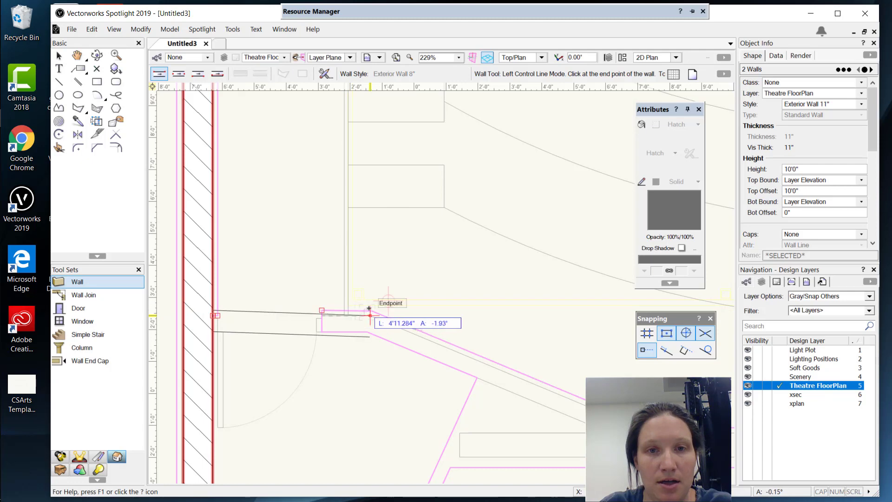
pyautogui.click(371, 309)
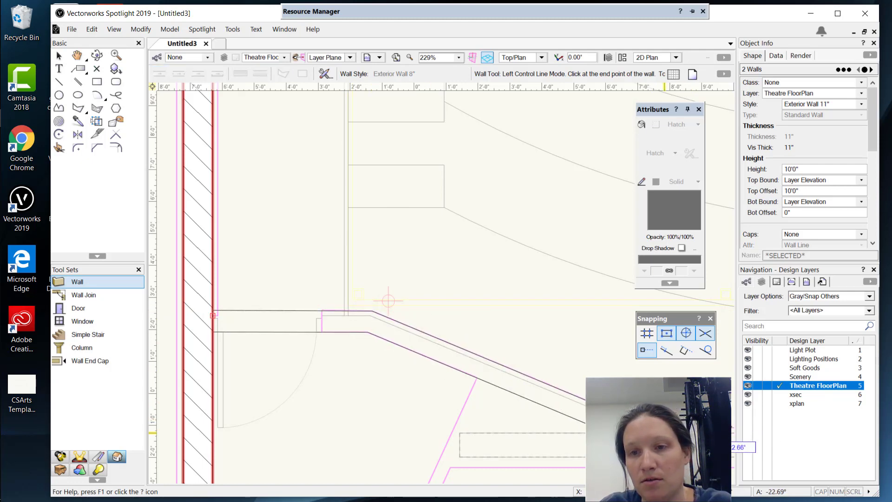
pyautogui.scroll(4, 269, 428)
pyautogui.scroll(-7, 535, 396)
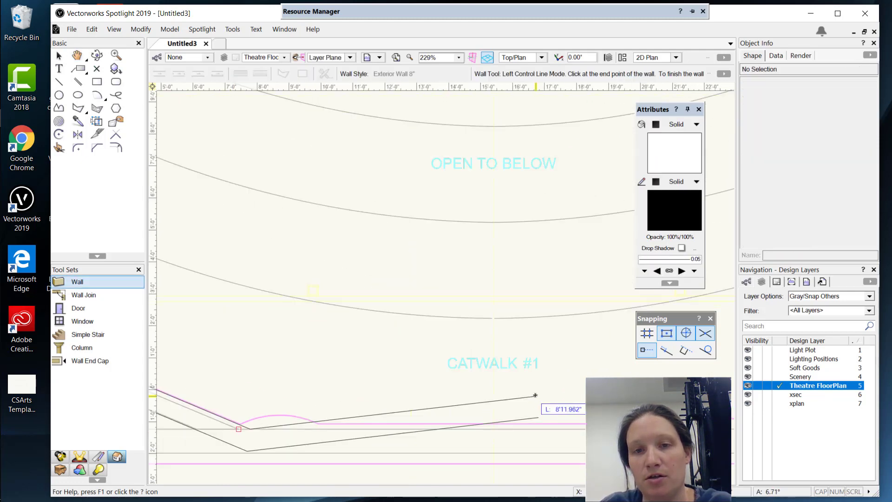
# - Continue the inner wall along the straight centre section, up the right diagonal, and horizontally to the right-hand wall
pyautogui.moveTo(536, 404); pyautogui.dragTo(339, 434, button='middle')
pyautogui.scroll(5, 325, 434)
pyautogui.click(275, 432)
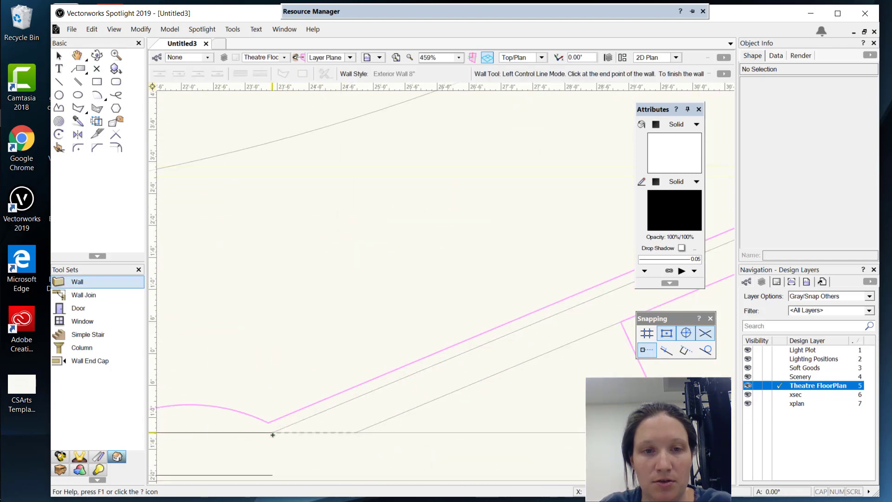
pyautogui.moveTo(548, 358); pyautogui.dragTo(324, 427, button='middle')
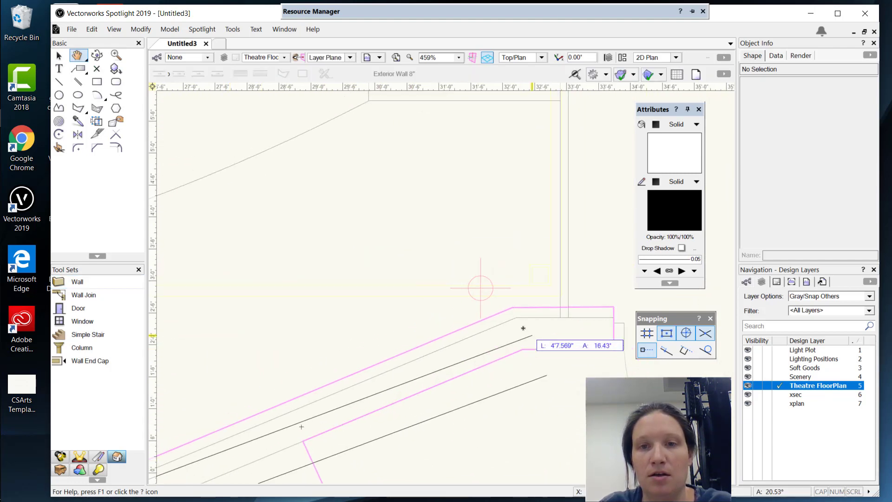
pyautogui.scroll(-4, 516, 317)
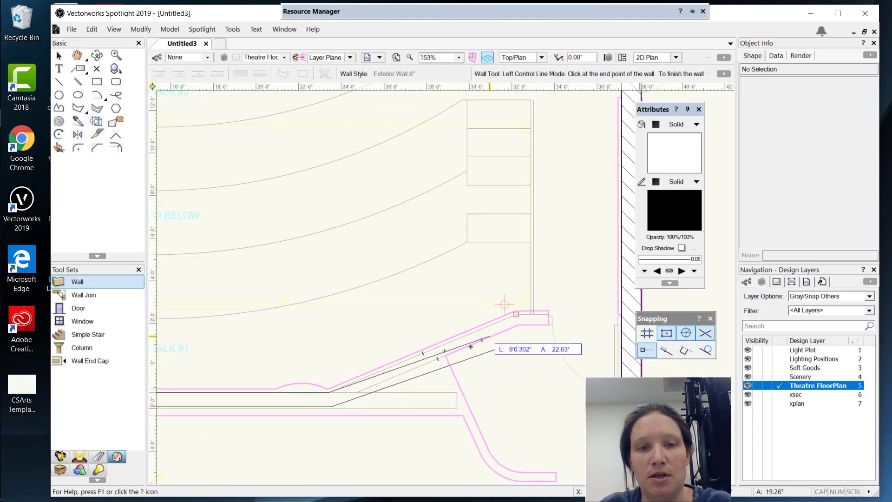
pyautogui.click(316, 392)
pyautogui.click(515, 311)
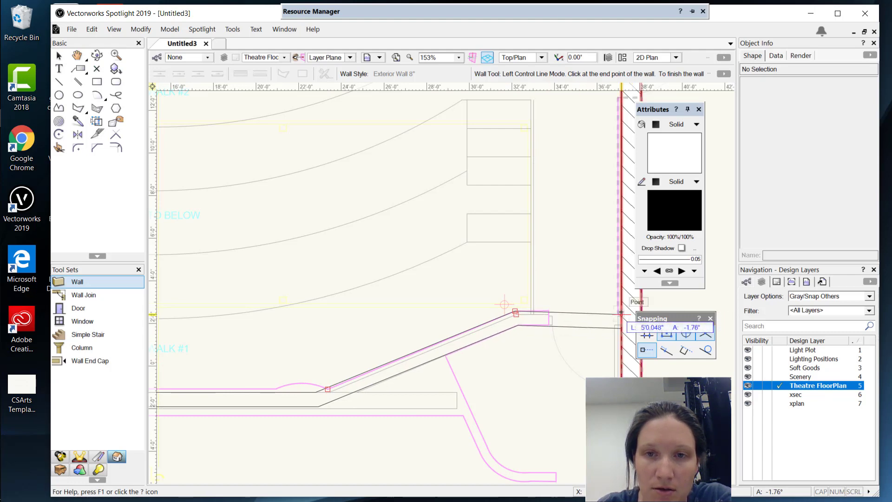
pyautogui.doubleClick(622, 311)
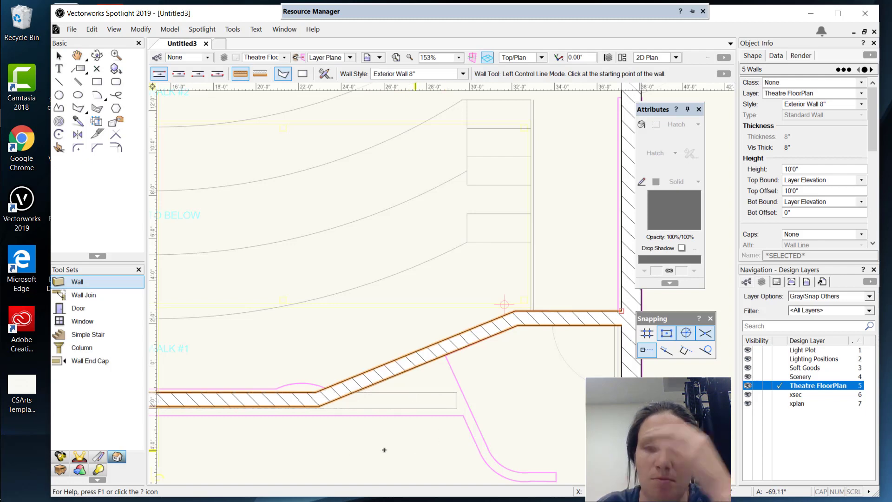
# - Try to trace the curved branch wall below the right diagonal with three straight wall segments, ending at the door opening
pyautogui.click(445, 356)
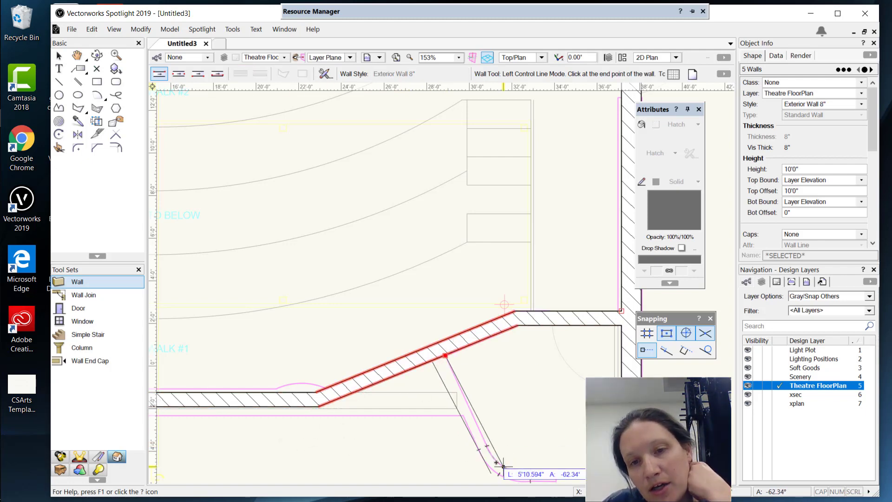
pyautogui.click(486, 447)
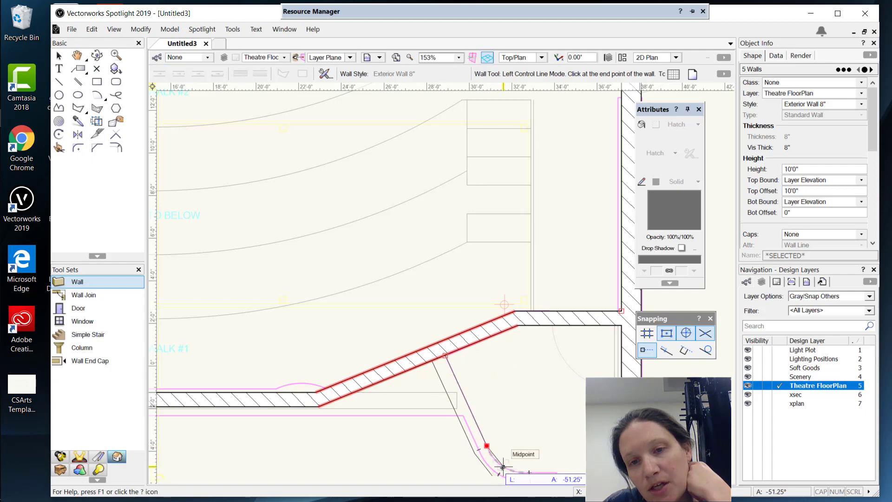
pyautogui.scroll(-3, 513, 471)
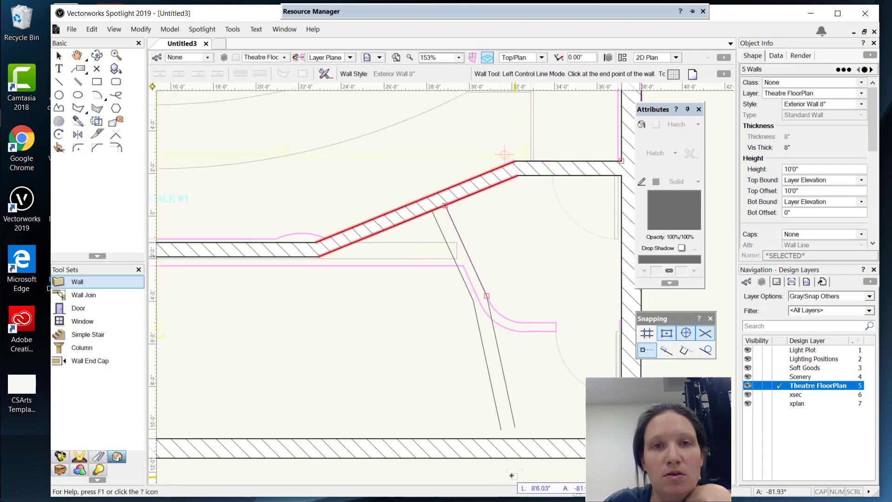
pyautogui.click(504, 318)
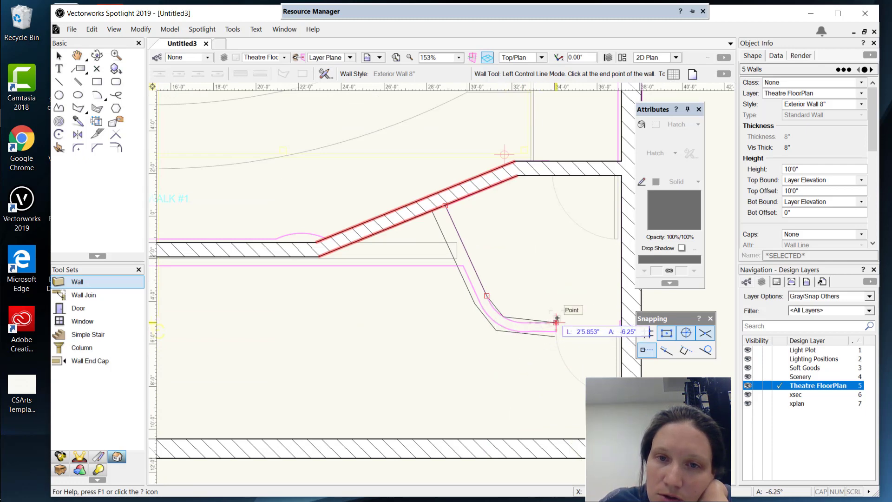
pyautogui.doubleClick(556, 322)
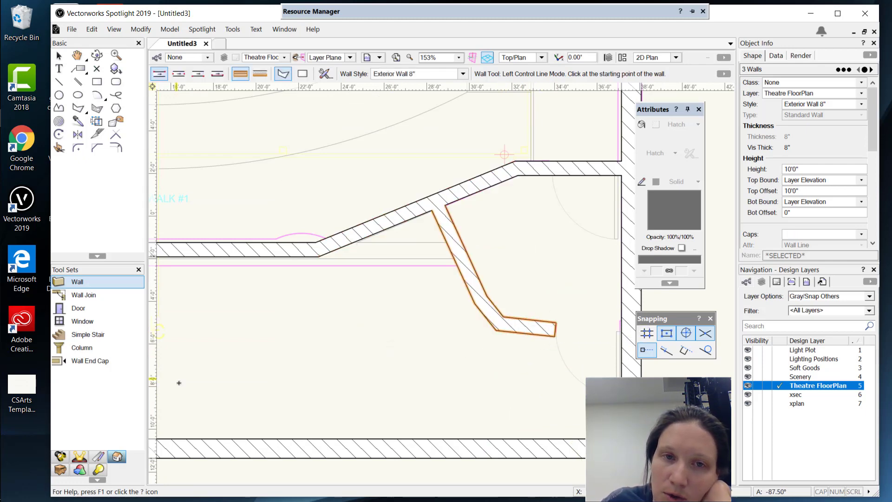
# - Remove the three straight segments of the branch wall below the right diagonal
pyautogui.scroll(-4, 320, 325)
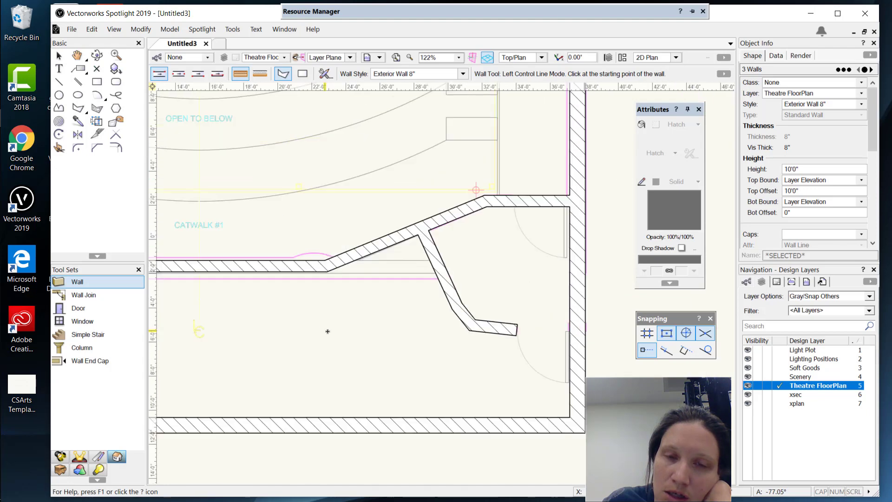
pyautogui.moveTo(328, 335); pyautogui.dragTo(510, 342, button='middle')
pyautogui.scroll(2, 502, 325)
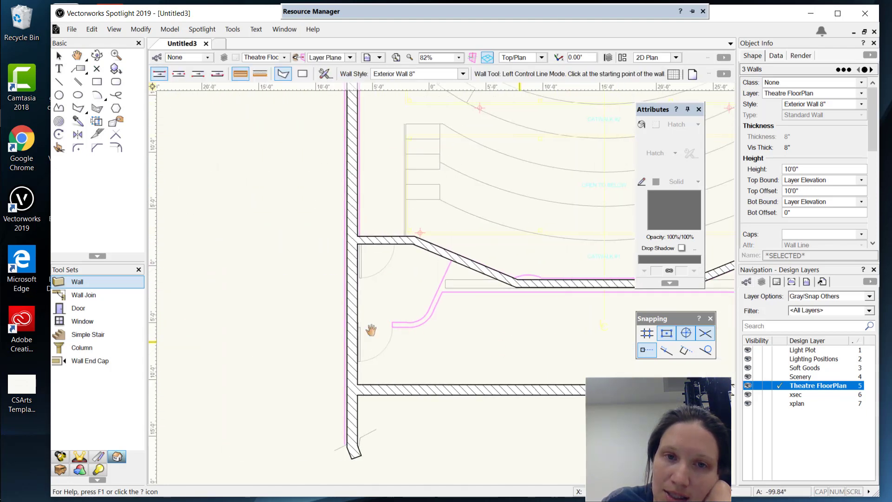
pyautogui.scroll(-2, 423, 332)
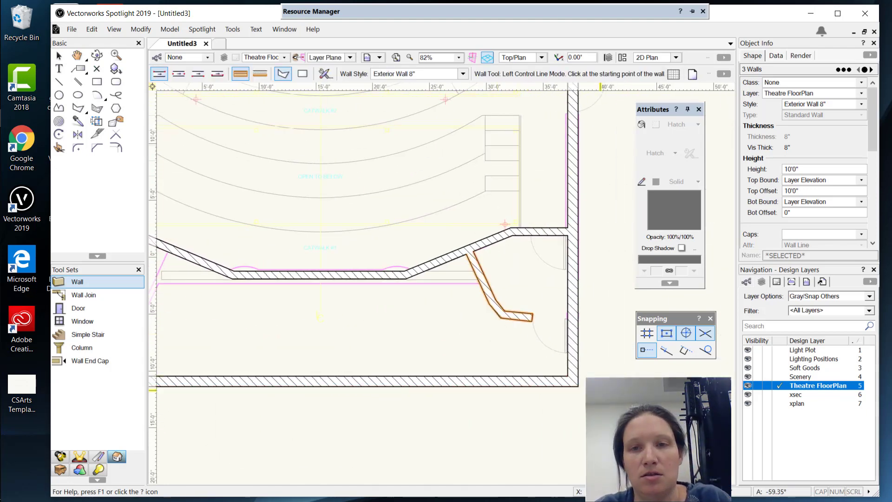
pyautogui.press('Escape')
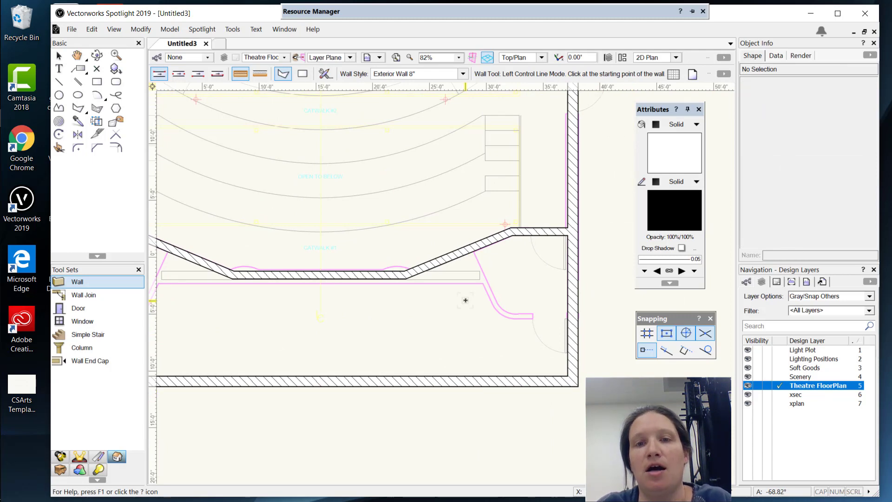
pyautogui.scroll(-1, 525, 299)
pyautogui.scroll(-2, 408, 323)
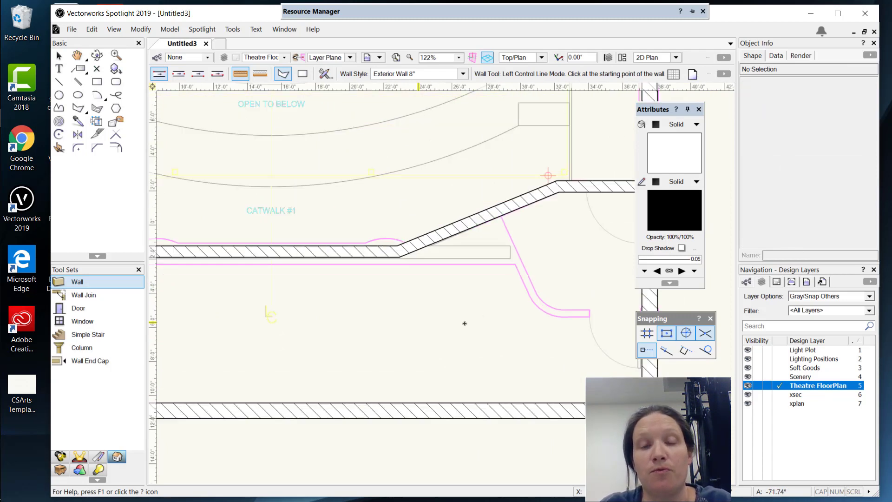
# - Insert a Custom Door in the building's right-hand wall beside the seating, over the lower imported door opening, swinging outward
pyautogui.scroll(-1, 466, 323)
pyautogui.moveTo(450, 167); pyautogui.dragTo(404, 266, button='middle')
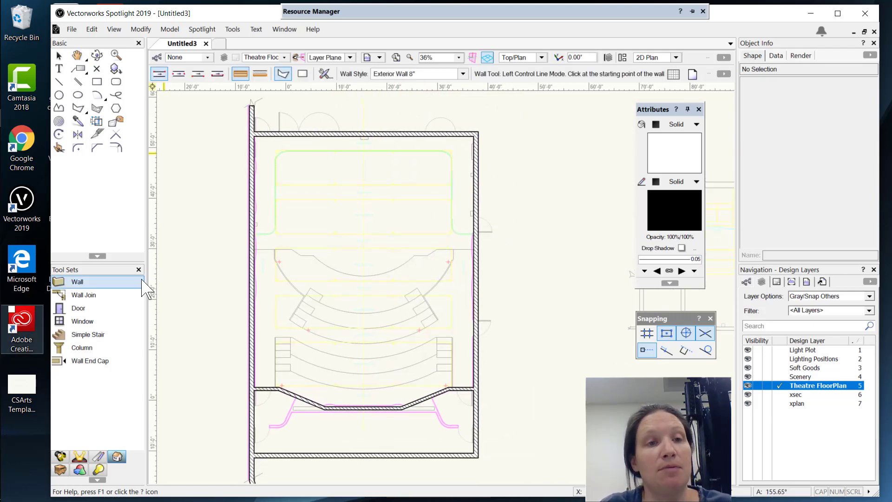
pyautogui.click(77, 308)
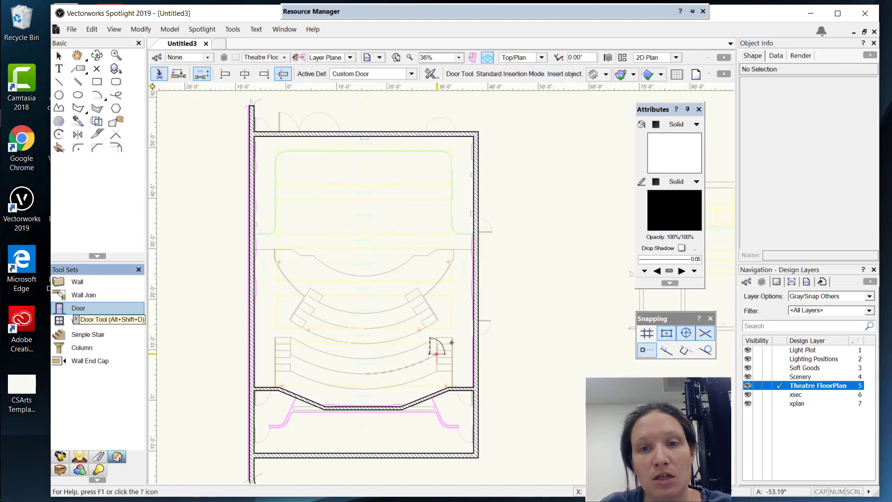
pyautogui.scroll(-2, 513, 328)
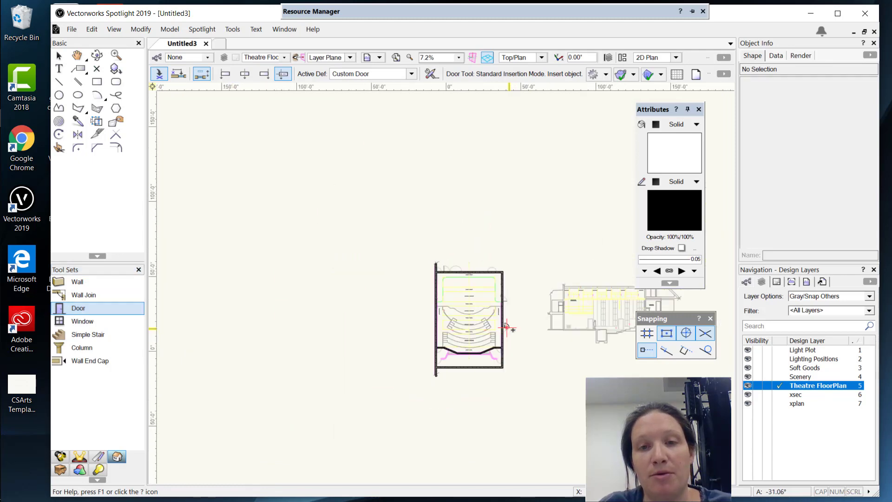
pyautogui.scroll(3, 508, 325)
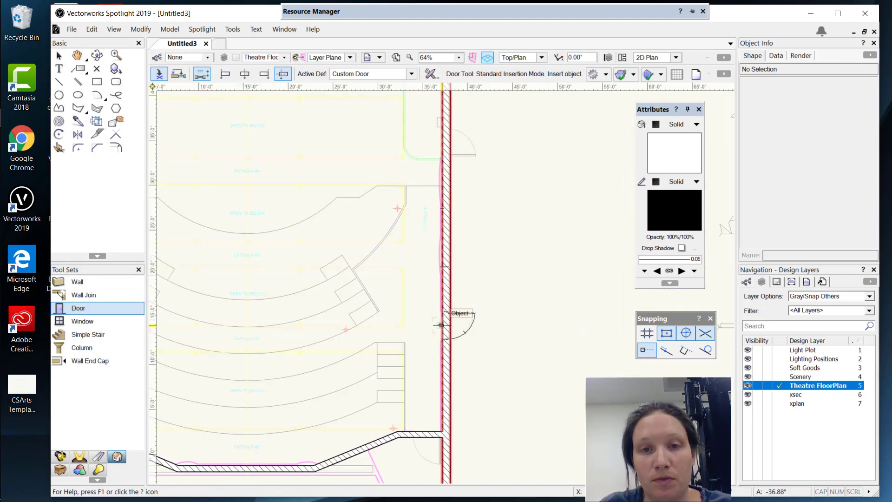
pyautogui.click(440, 324)
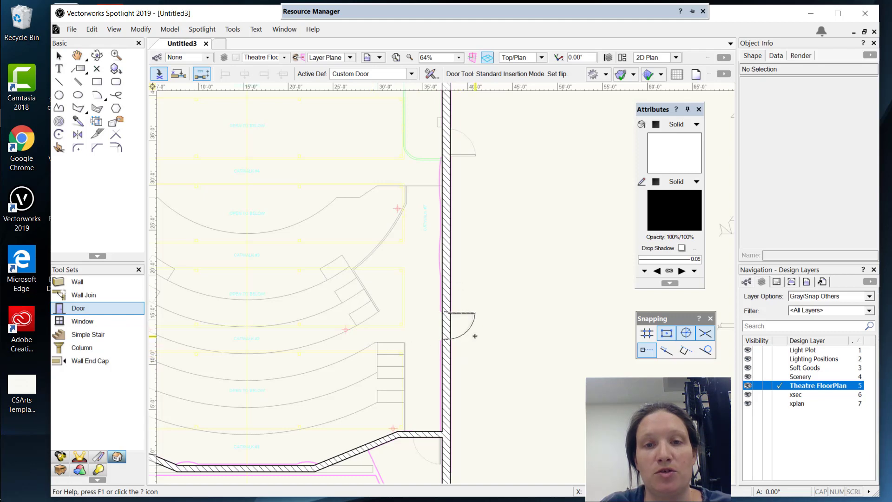
pyautogui.click(474, 335)
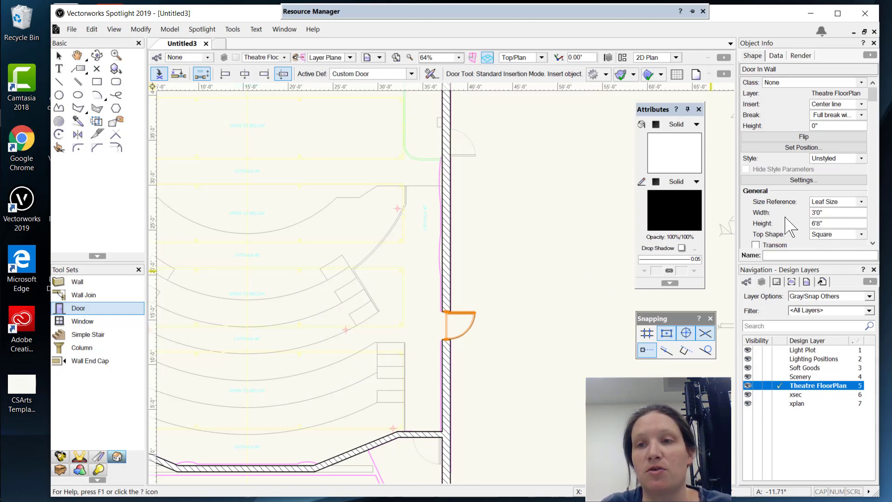
# - Insert a door in the building's upper wall near the left corner, at the centre of the imported double door, swinging outward
pyautogui.scroll(-1, 788, 227)
pyautogui.moveTo(393, 299); pyautogui.dragTo(440, 366, button='middle')
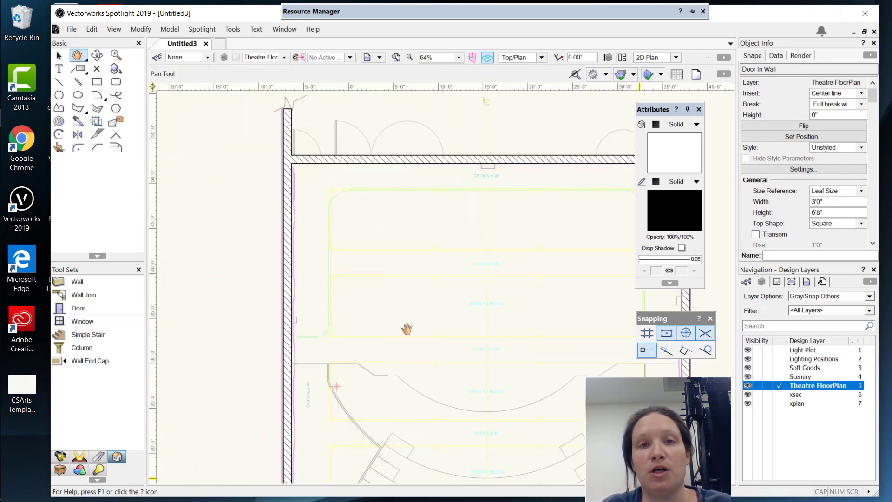
pyautogui.click(373, 159)
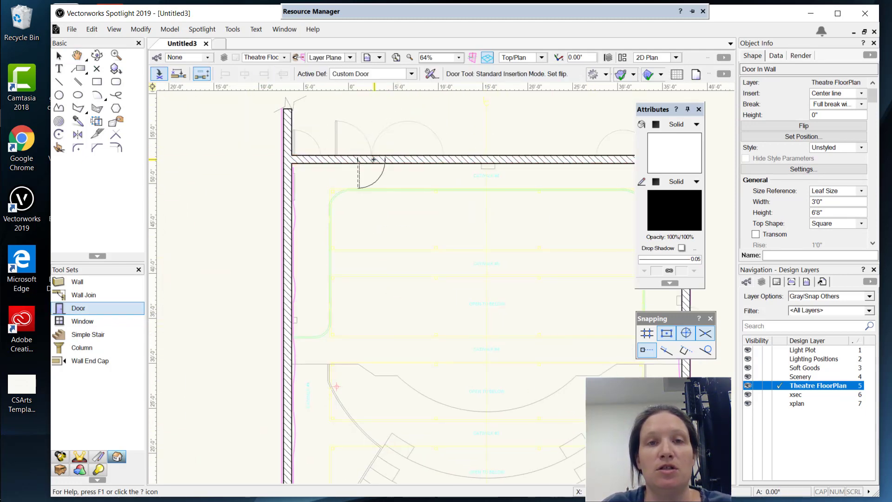
pyautogui.click(374, 148)
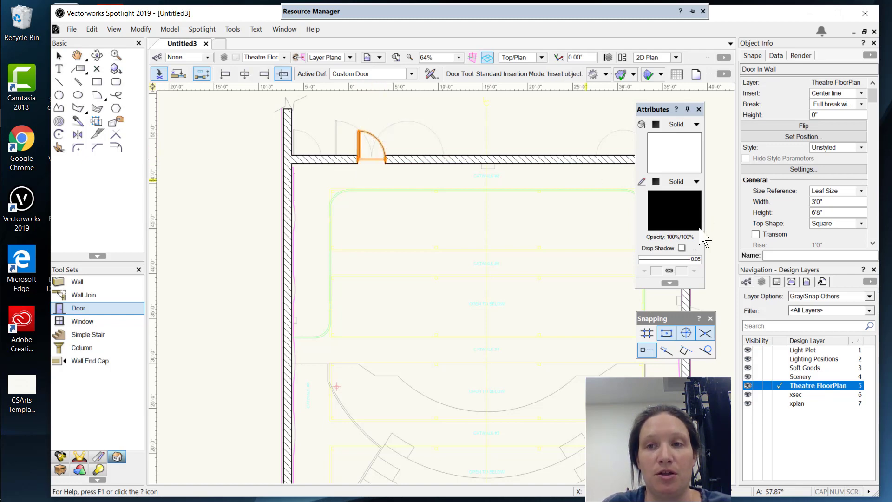
# - Widen the upper wall's door in stages through 6'0" and 7'0" to a final width of 8'0"
pyautogui.click(814, 202)
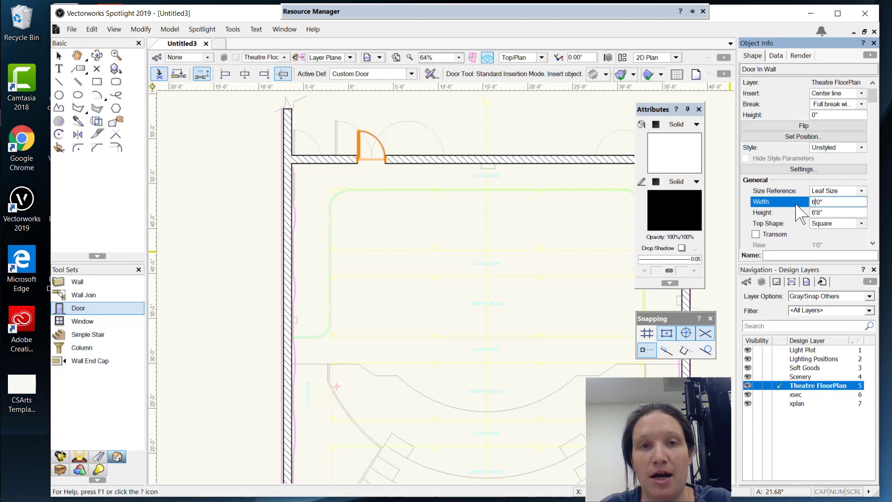
pyautogui.press('Return')
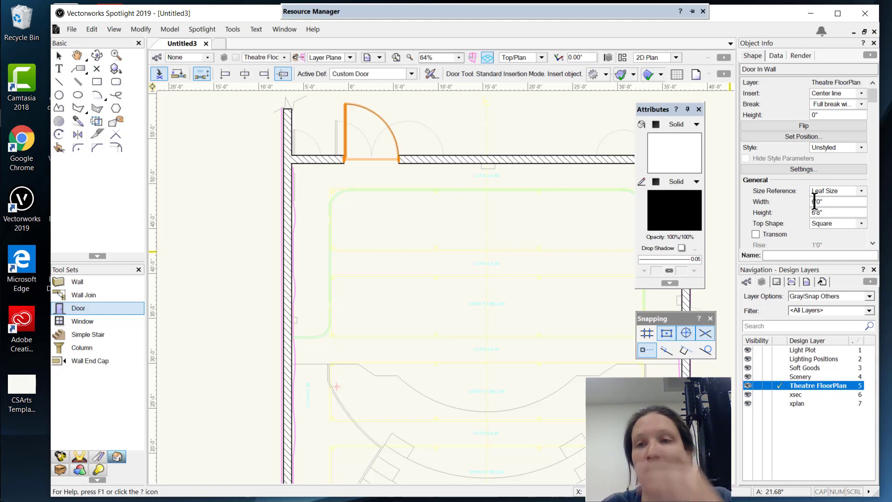
pyautogui.moveTo(814, 203); pyautogui.dragTo(808, 205)
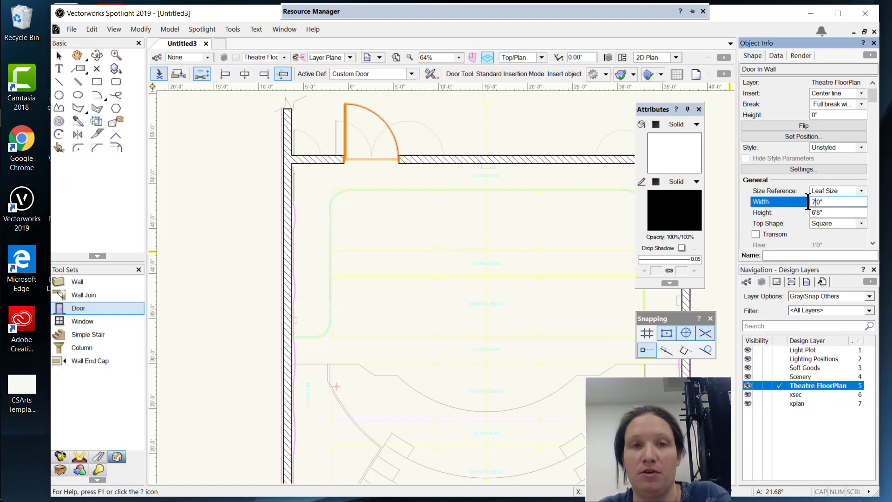
pyautogui.press('Return')
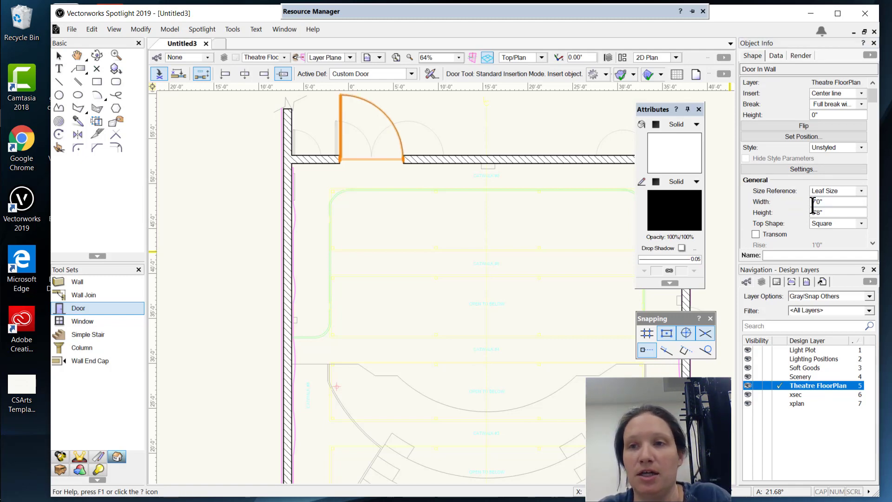
pyautogui.moveTo(814, 203); pyautogui.dragTo(808, 203)
pyautogui.press('Return')
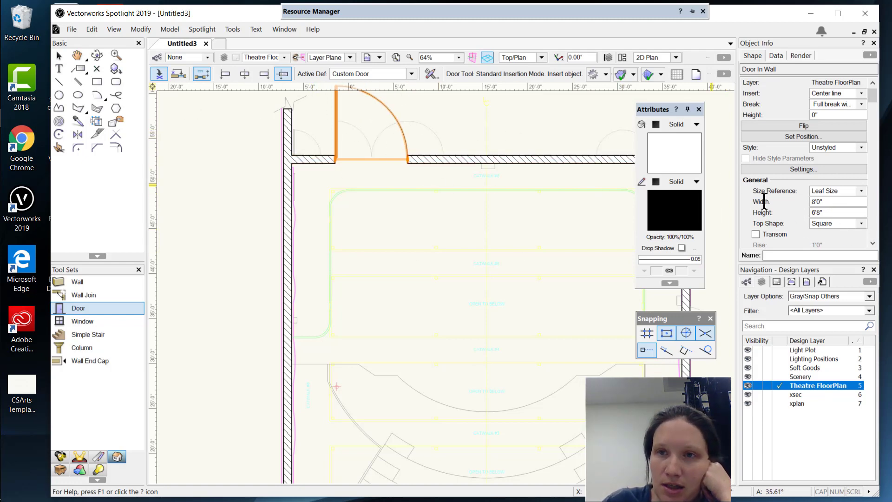
# - Change the 8'0" wide door's configuration to Swing Bi-part
pyautogui.scroll(-3, 799, 211)
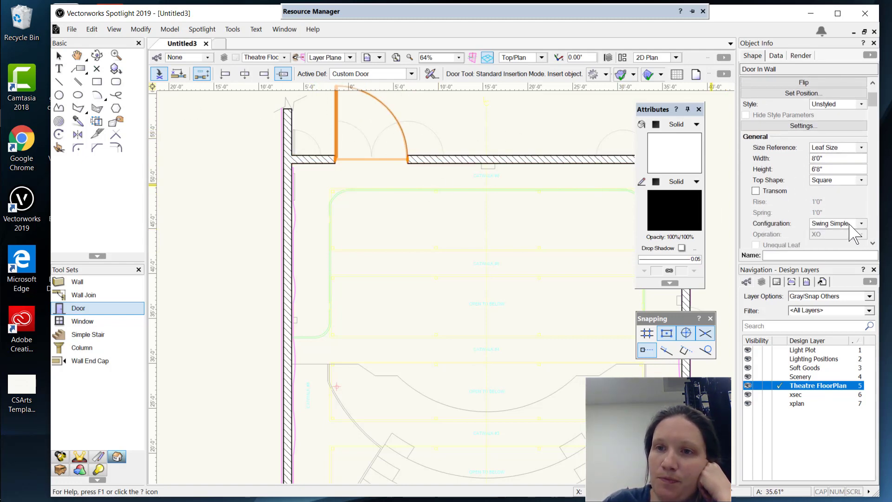
pyautogui.scroll(-1, 827, 212)
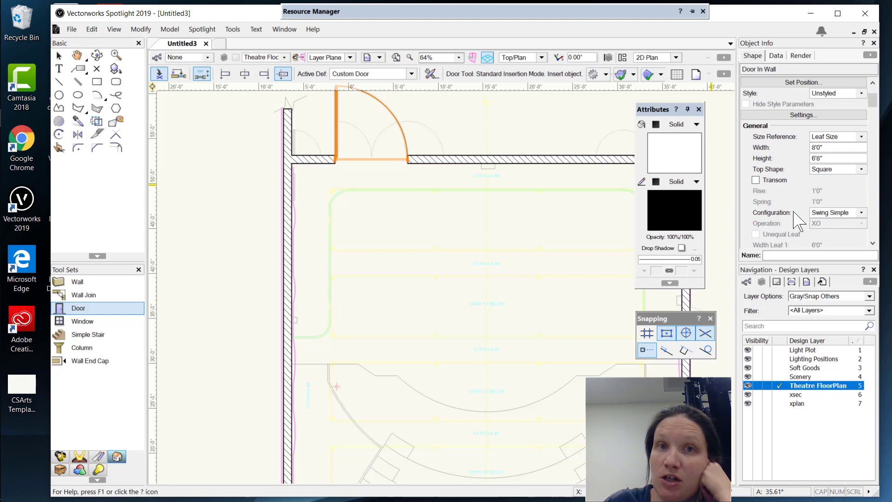
pyautogui.click(861, 213)
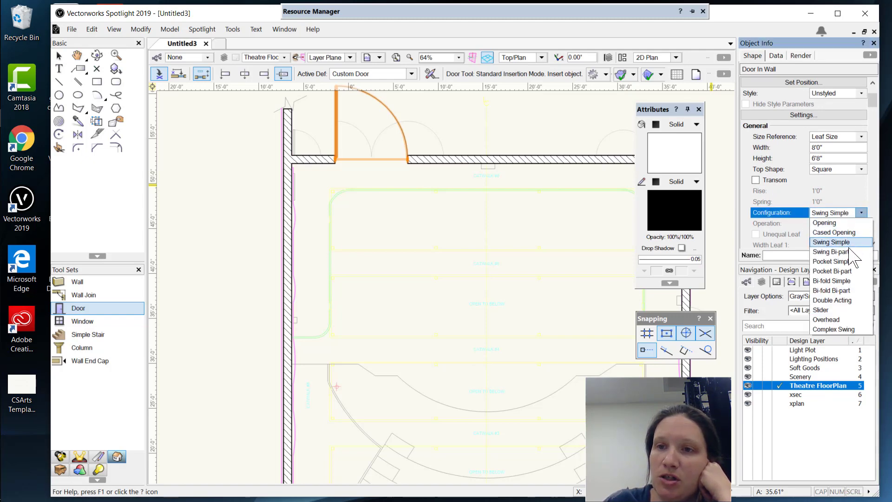
pyautogui.press('Escape')
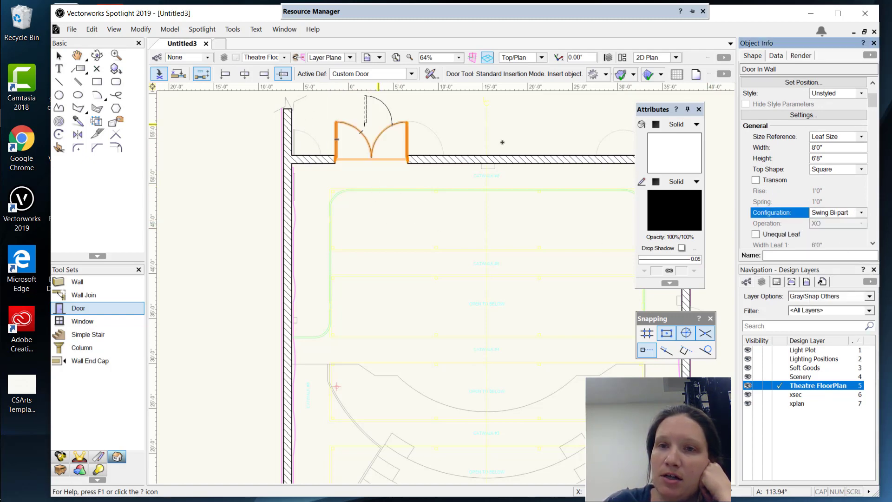
# - Try the Unequal Leaf option on the double door and switch it back off, cancelling the backup save of the file
pyautogui.click(756, 234)
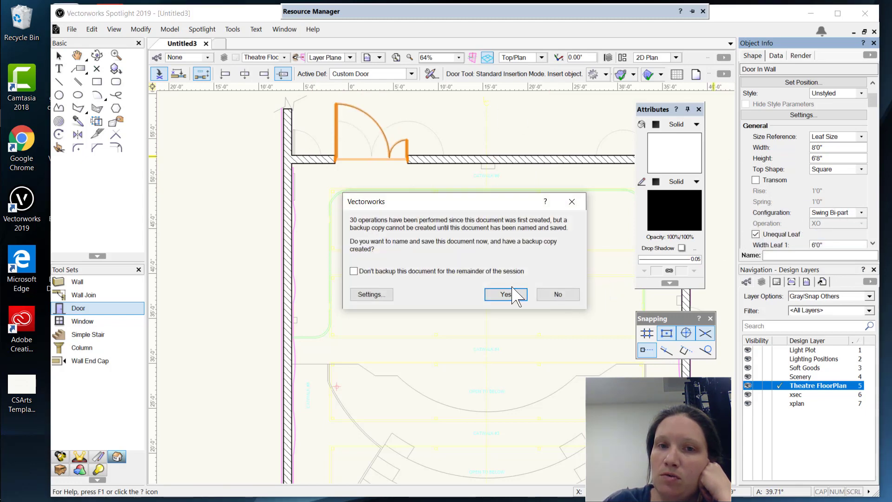
pyautogui.click(506, 295)
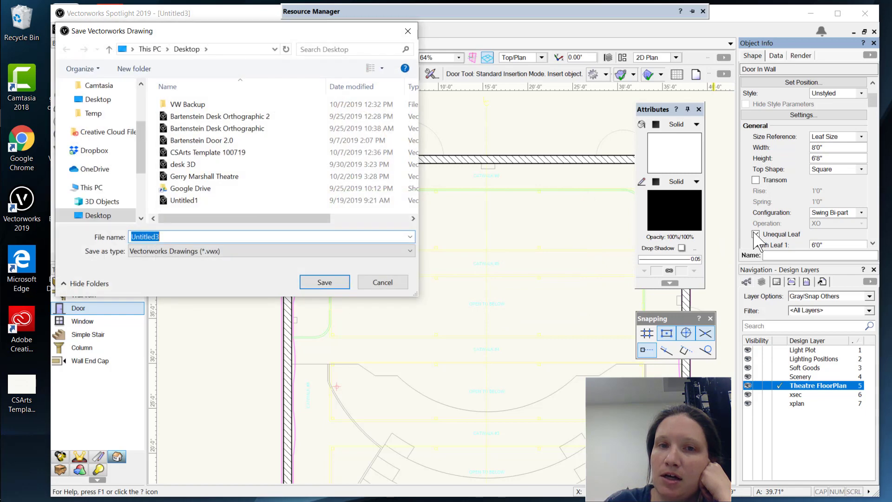
pyautogui.click(380, 283)
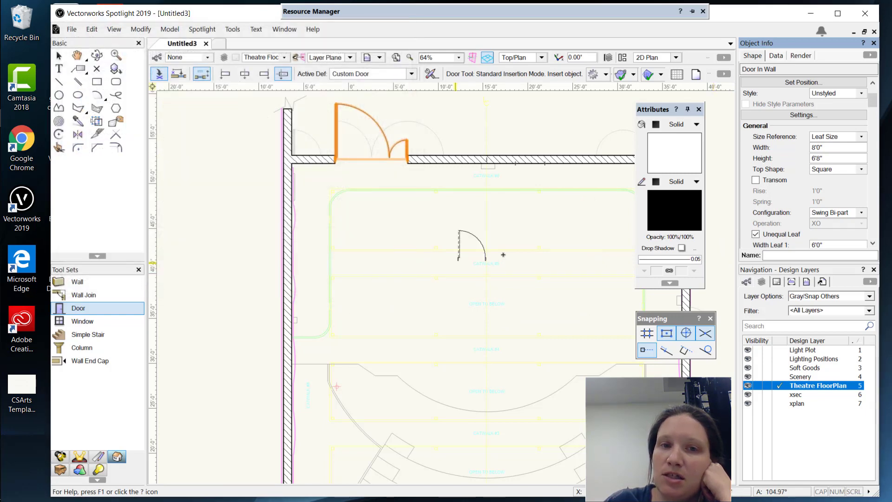
pyautogui.click(756, 234)
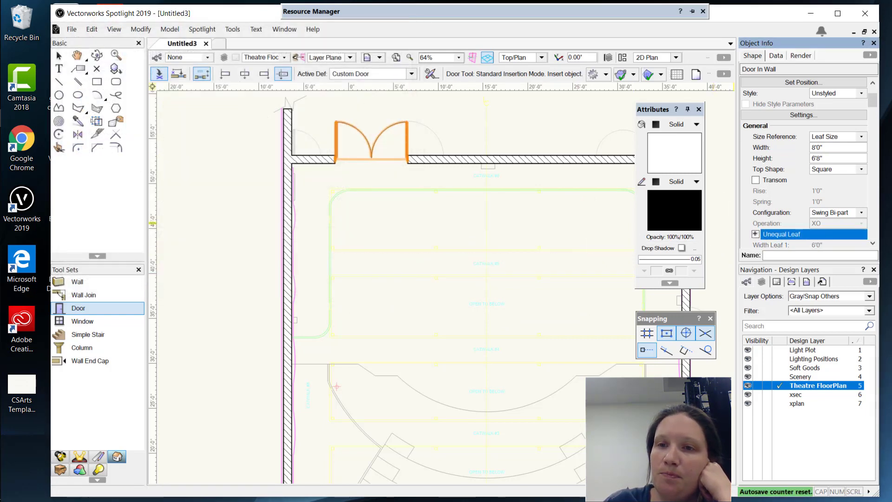
pyautogui.scroll(-2, 753, 223)
pyautogui.scroll(-5, 752, 223)
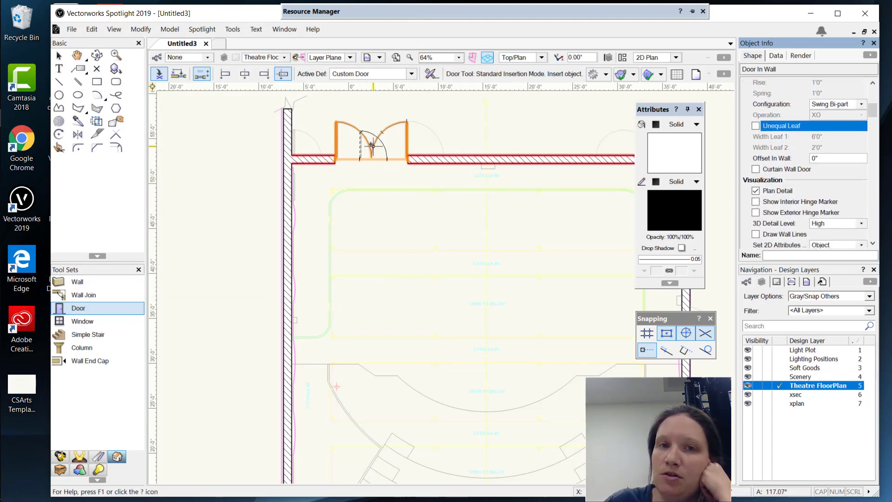
pyautogui.scroll(-6, 831, 223)
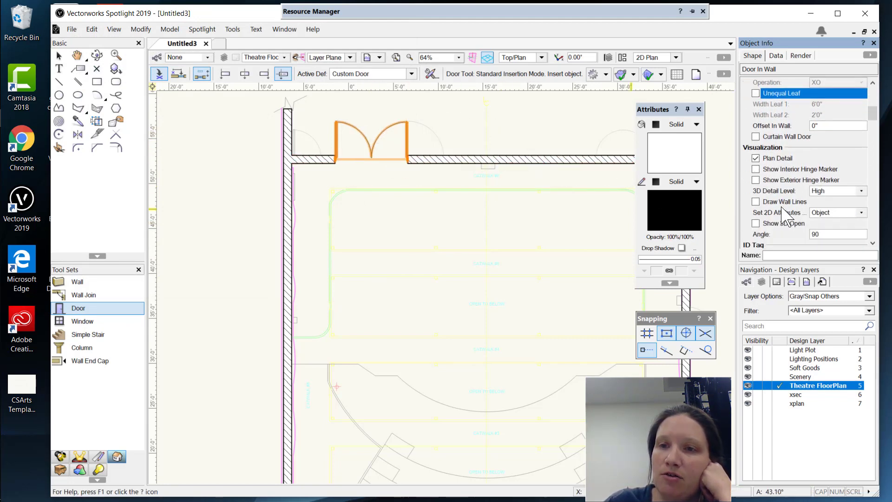
pyautogui.scroll(7, 774, 195)
pyautogui.scroll(5, 773, 195)
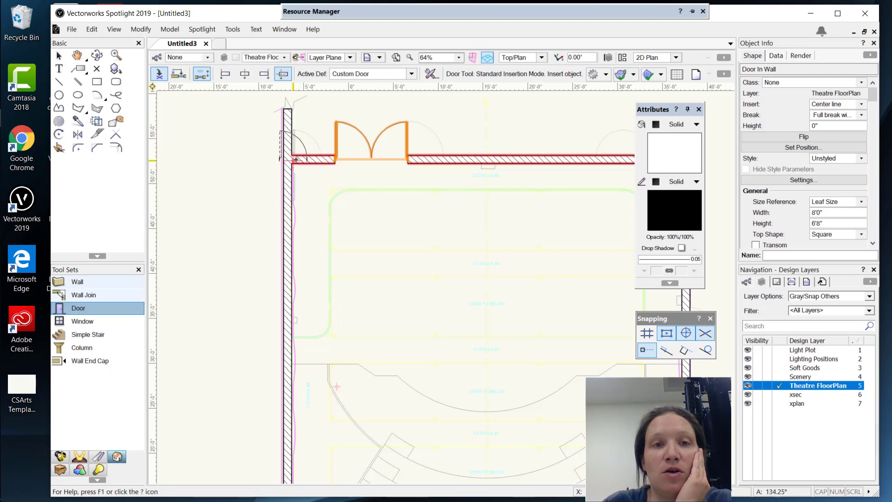
# - Insert a single door in the short piece of upper wall between the left-hand wall and the double door, swinging outward
pyautogui.scroll(-3, 302, 156)
pyautogui.scroll(4, 305, 153)
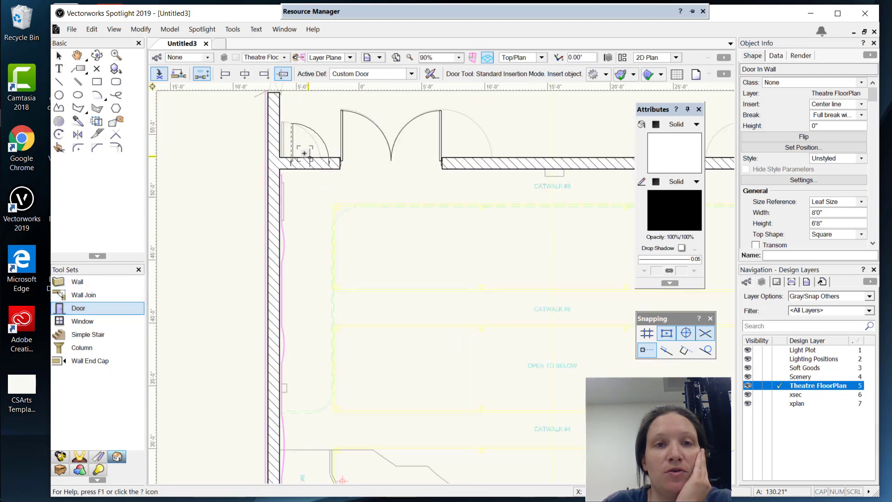
pyautogui.scroll(6, 305, 154)
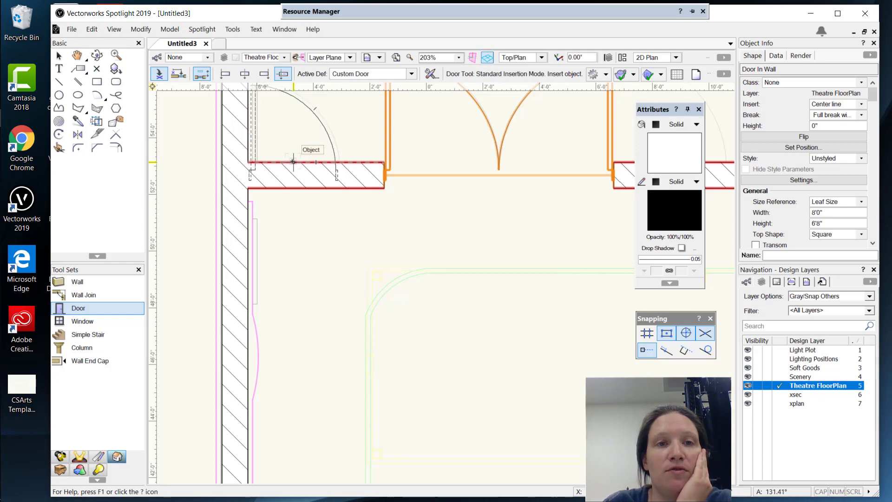
pyautogui.click(294, 161)
pyautogui.click(333, 184)
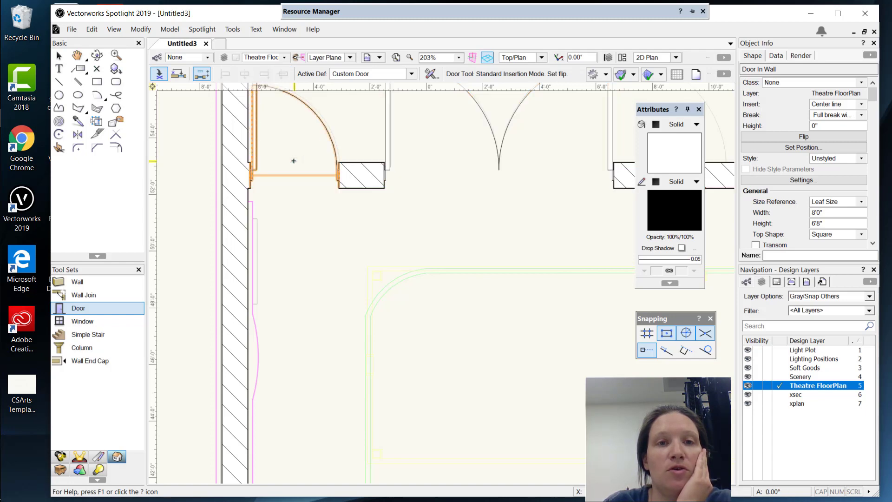
# - Insert a single door in the upper wall near the right corner, over the imported door opening, hinged on its left and swinging outward
pyautogui.scroll(-2, 333, 227)
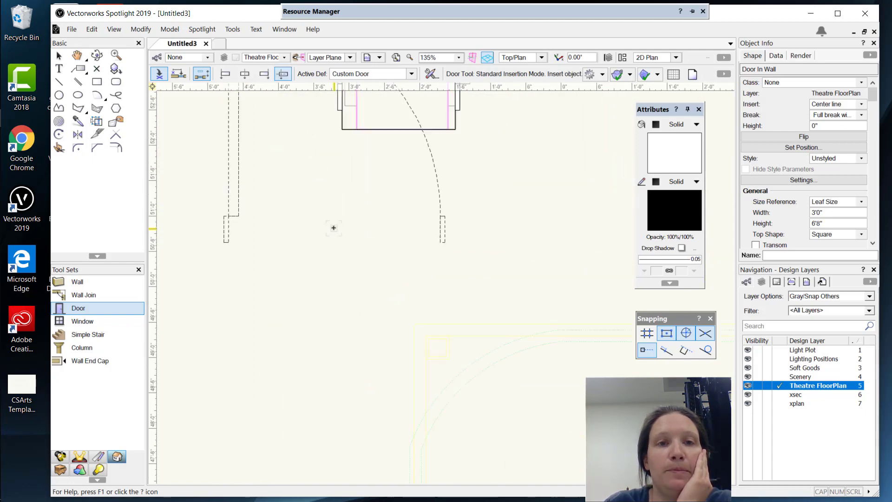
pyautogui.scroll(-4, 363, 225)
pyautogui.scroll(1, 339, 233)
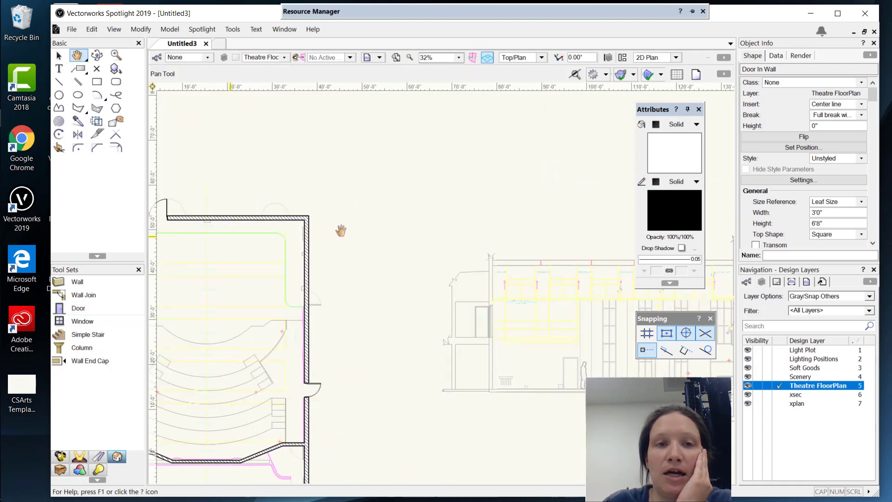
pyautogui.scroll(4, 269, 213)
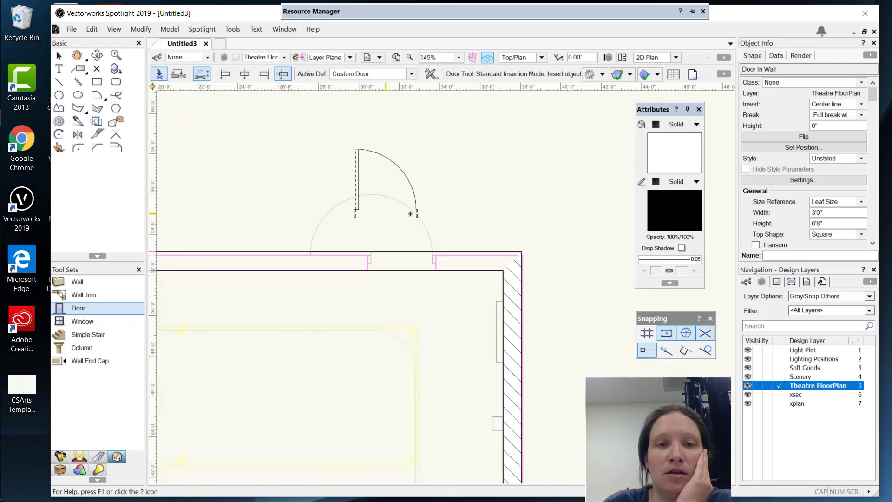
pyautogui.click(402, 257)
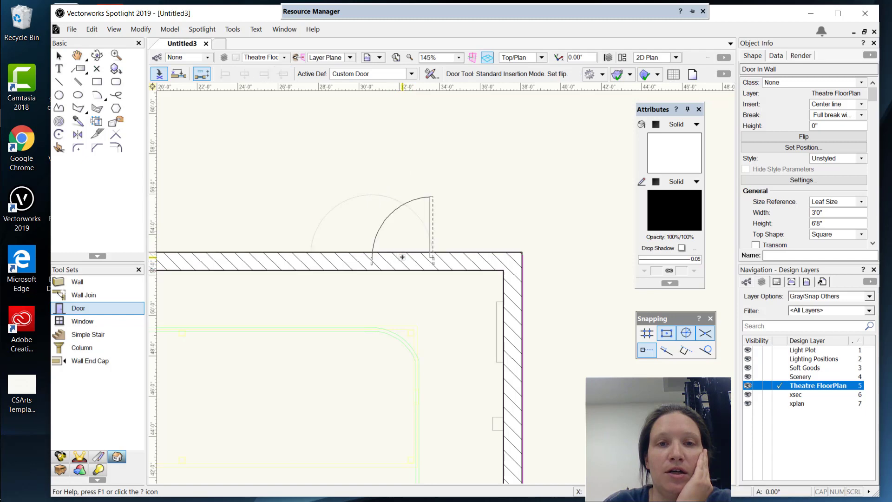
pyautogui.click(413, 233)
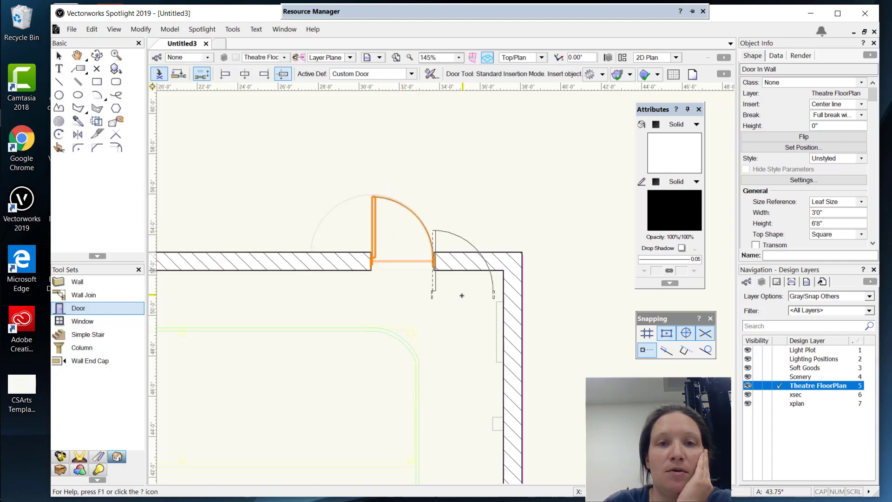
# - Insert a single door in the right-hand wall over the imported opening beside the stage's front corner, hinged at its lower end and swinging outward
pyautogui.moveTo(462, 433); pyautogui.dragTo(259, 98, button='middle')
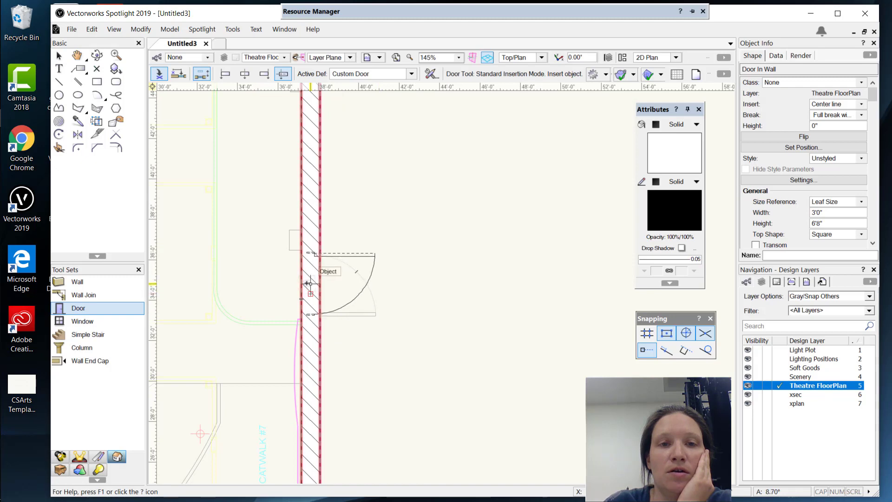
pyautogui.scroll(-1, 308, 282)
pyautogui.scroll(2, 307, 283)
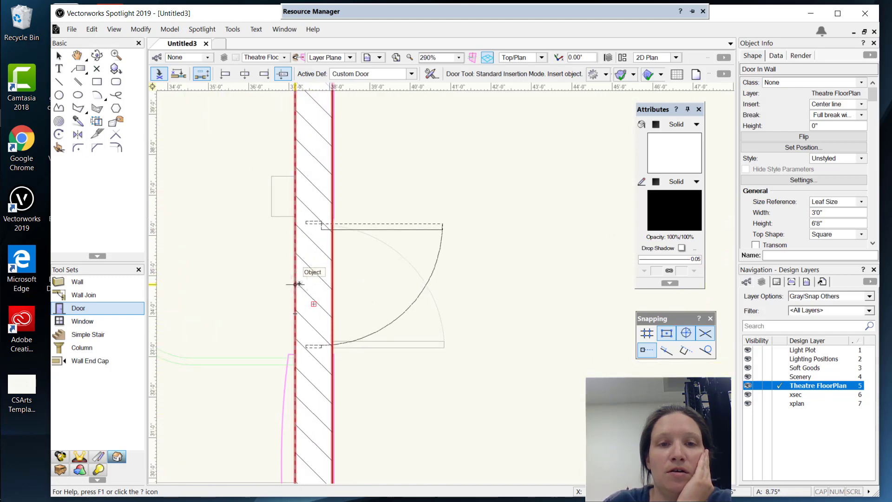
pyautogui.click(297, 284)
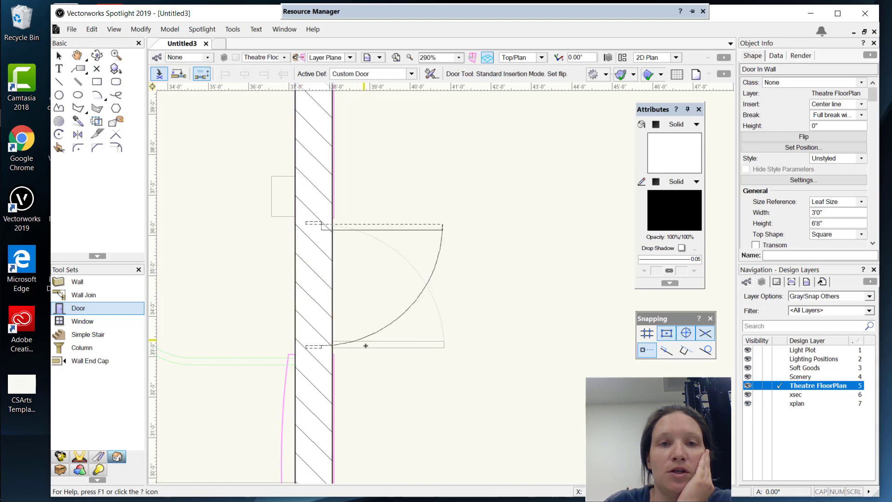
pyautogui.click(352, 171)
pyautogui.scroll(-2, 270, 344)
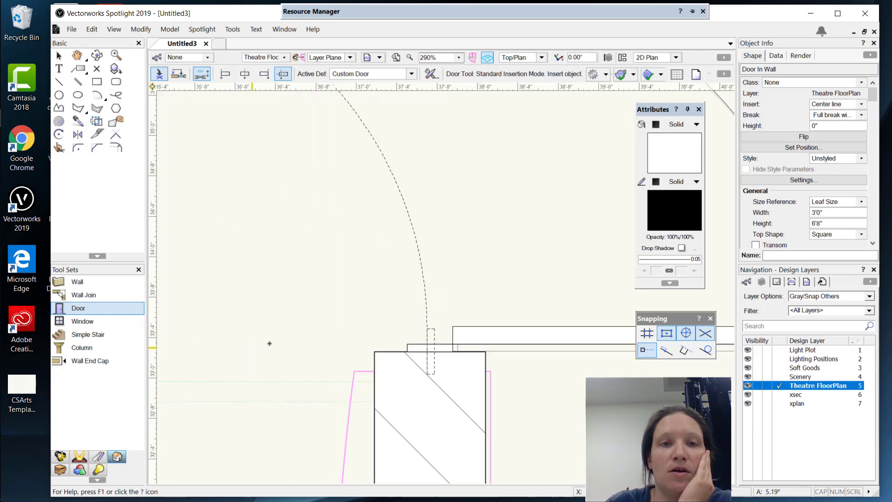
pyautogui.scroll(-3, 466, 235)
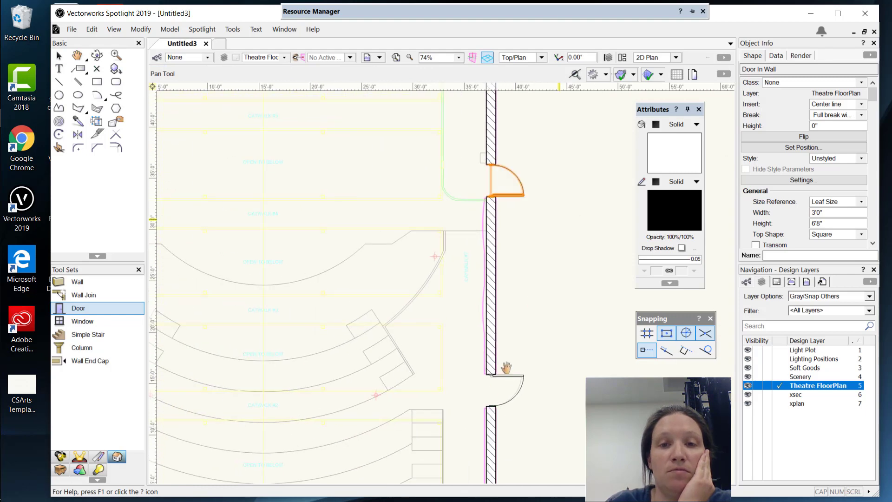
# - Inspect the walls and inserted doors in 3D from several angles, and return to the Top/Plan view
pyautogui.moveTo(177, 270)
pyautogui.mouseDown(button='middle')
pyautogui.moveTo(255, 289)
pyautogui.moveTo(418, 378)
pyautogui.mouseUp(button='middle')
pyautogui.scroll(-2, 398, 293)
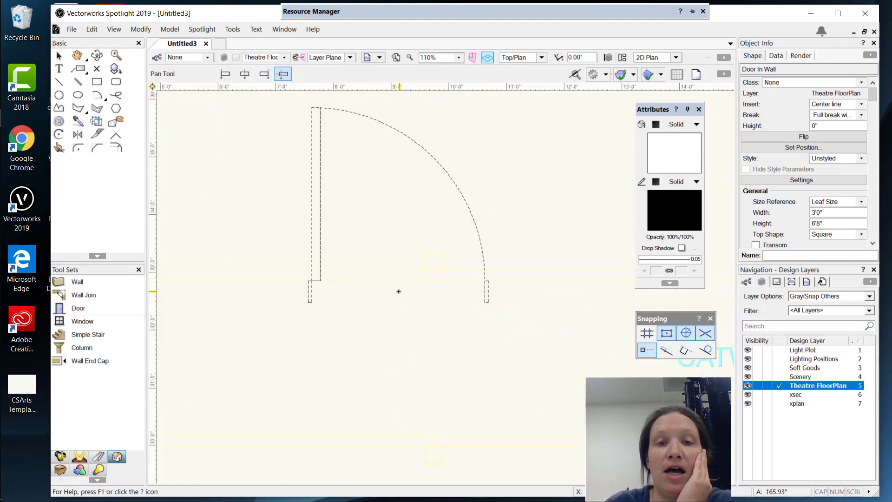
pyautogui.moveTo(420, 282)
pyautogui.mouseDown(button='middle')
pyautogui.moveTo(365, 300)
pyautogui.moveTo(360, 322)
pyautogui.mouseUp(button='middle')
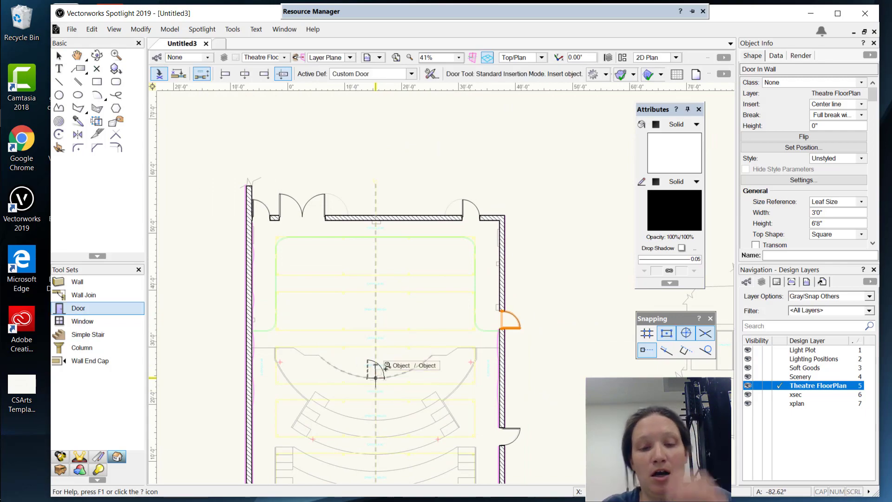
pyautogui.keyDown('shift'); pyautogui.moveTo(412, 294); pyautogui.dragTo(470, 146, button='middle'); pyautogui.keyUp('shift')
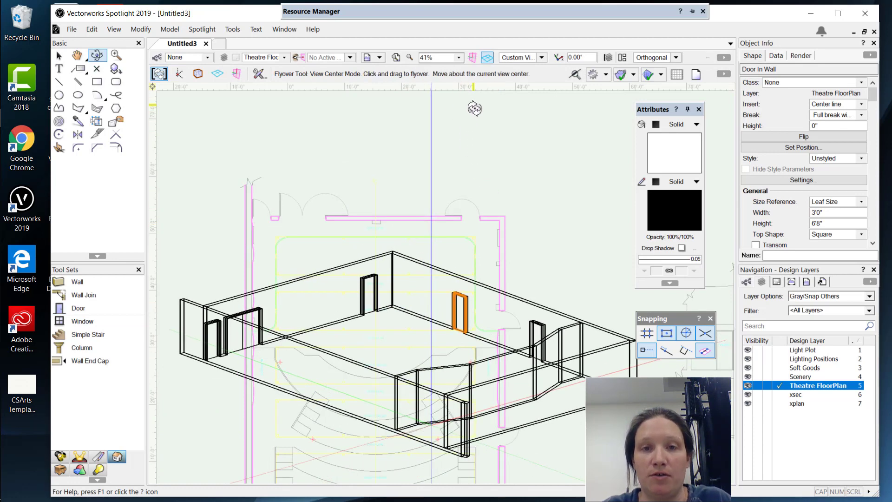
pyautogui.moveTo(424, 285); pyautogui.dragTo(339, 297)
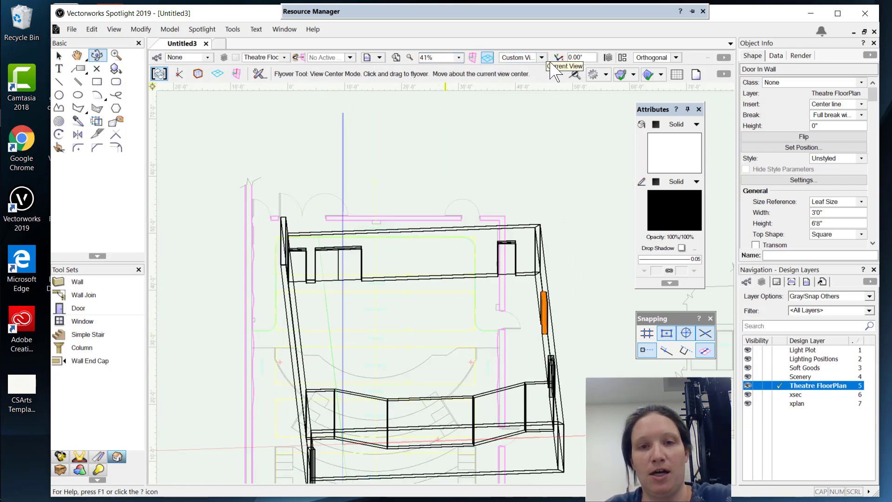
pyautogui.hotkey('ctrl', '5')
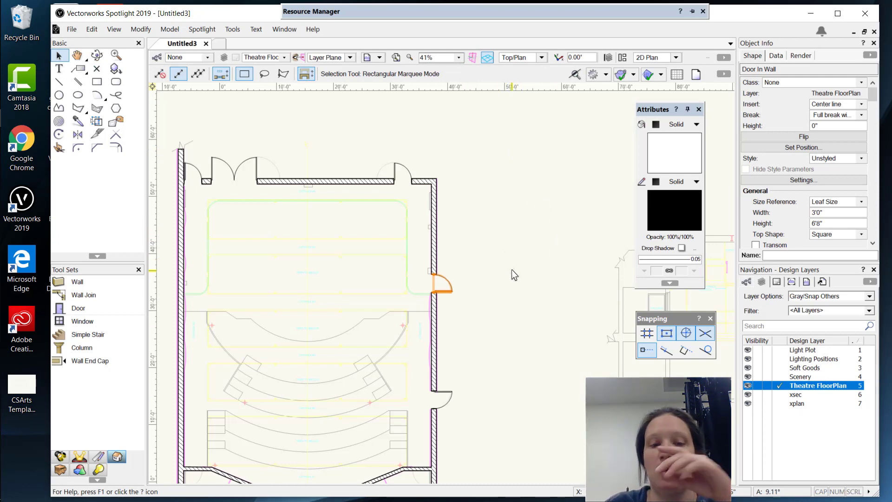
pyautogui.click(434, 186)
pyautogui.keyDown('shift'); pyautogui.click(181, 255); pyautogui.keyUp('shift')
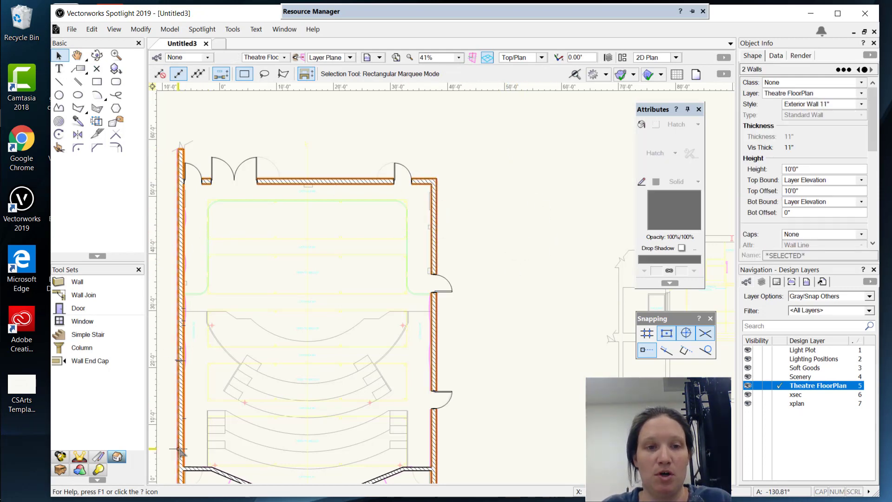
pyautogui.keyDown('shift'); pyautogui.click(416, 468); pyautogui.keyUp('shift')
pyautogui.keyDown('shift'); pyautogui.click(434, 453); pyautogui.keyUp('shift')
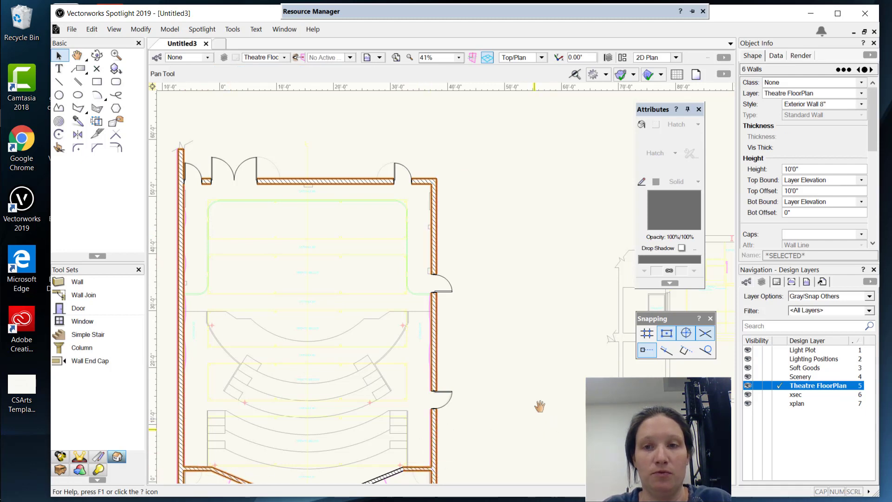
pyautogui.scroll(-4, 412, 412)
pyautogui.keyDown('shift'); pyautogui.click(389, 374); pyautogui.keyUp('shift')
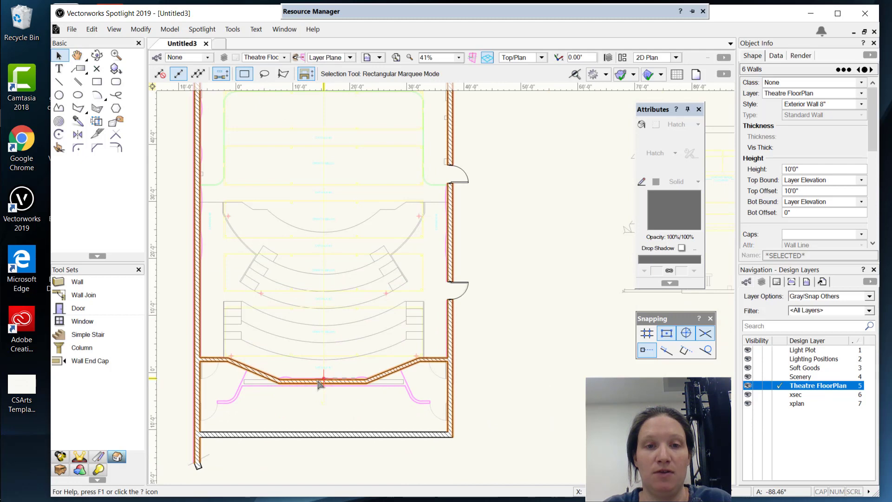
# - Measure the stage's height in the section drawing with a vertical constrained linear dimension from the lower roof line to the floor line
pyautogui.moveTo(420, 359); pyautogui.dragTo(195, 432, button='middle')
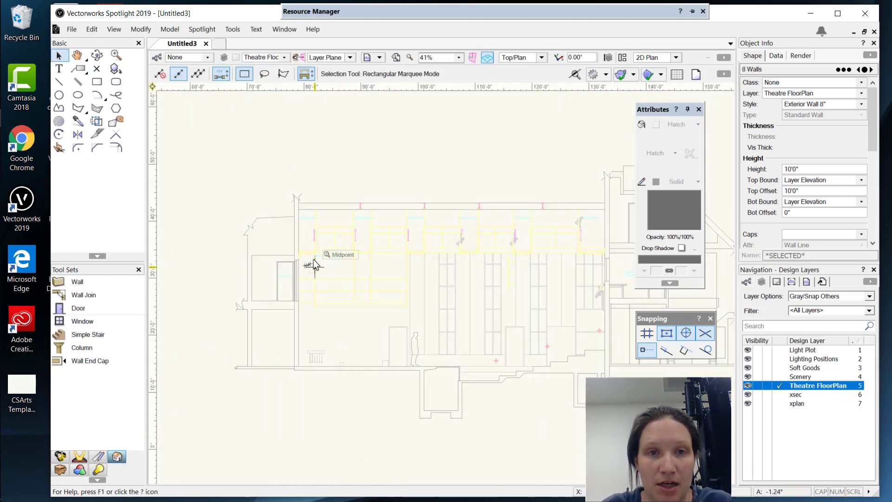
pyautogui.scroll(2, 314, 261)
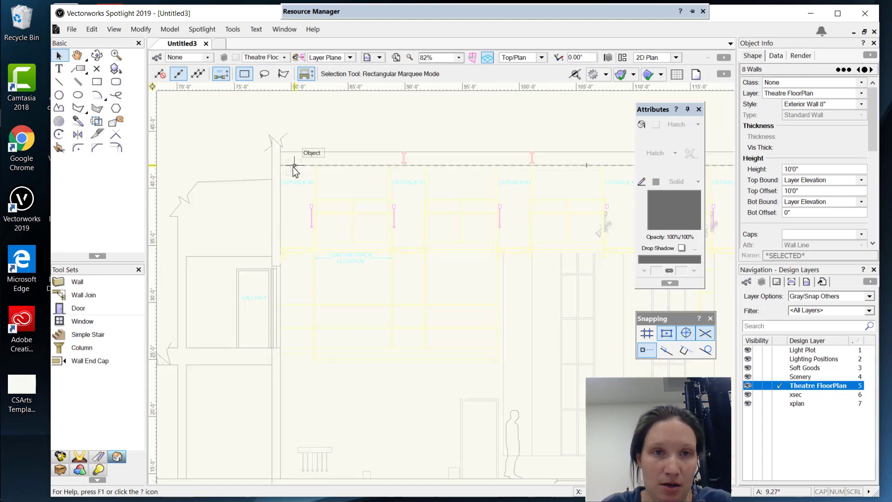
pyautogui.moveTo(294, 458); pyautogui.dragTo(329, 398, button='middle')
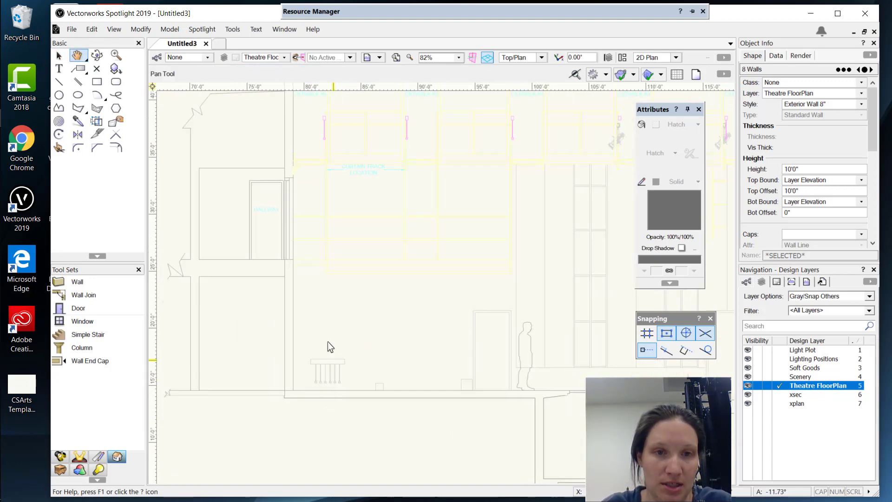
pyautogui.moveTo(350, 283); pyautogui.dragTo(303, 358, button='middle')
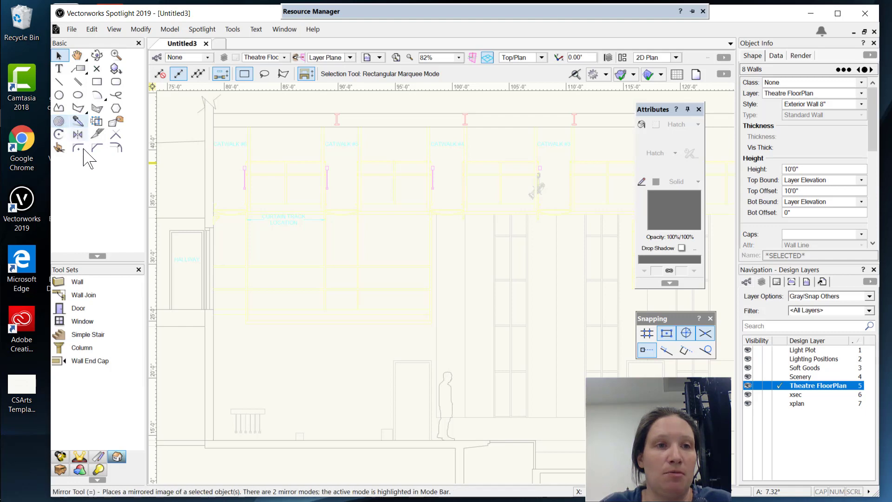
pyautogui.click(99, 459)
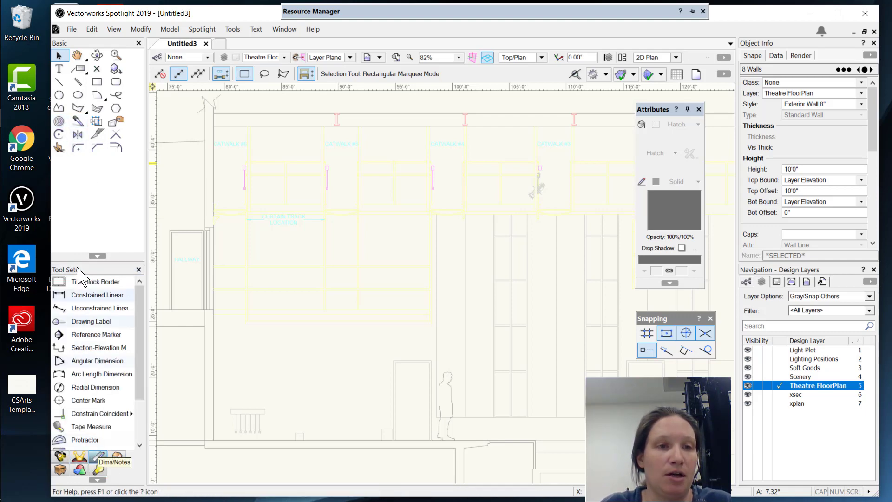
pyautogui.click(88, 296)
pyautogui.click(213, 127)
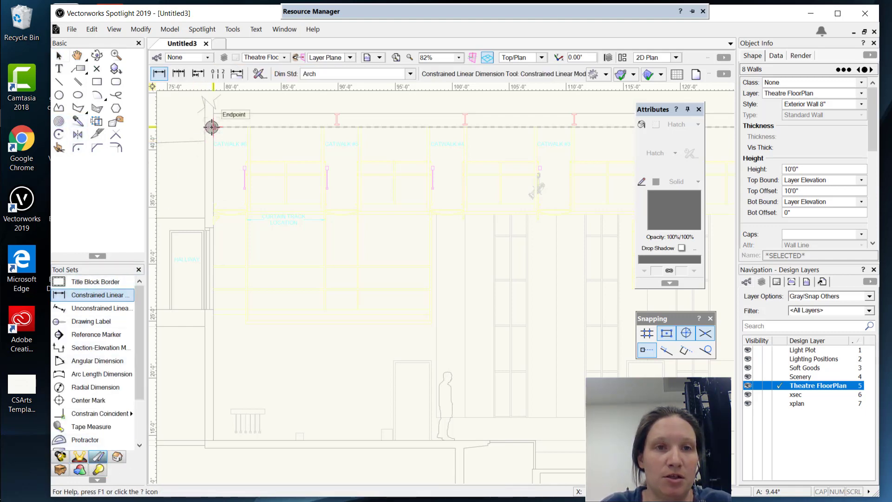
pyautogui.click(214, 439)
pyautogui.click(296, 421)
pyautogui.scroll(1, 229, 390)
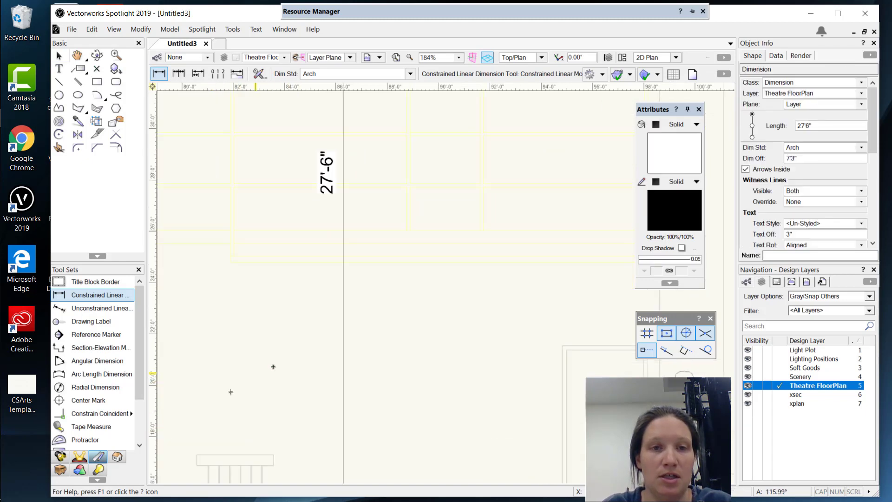
pyautogui.scroll(-2, 272, 363)
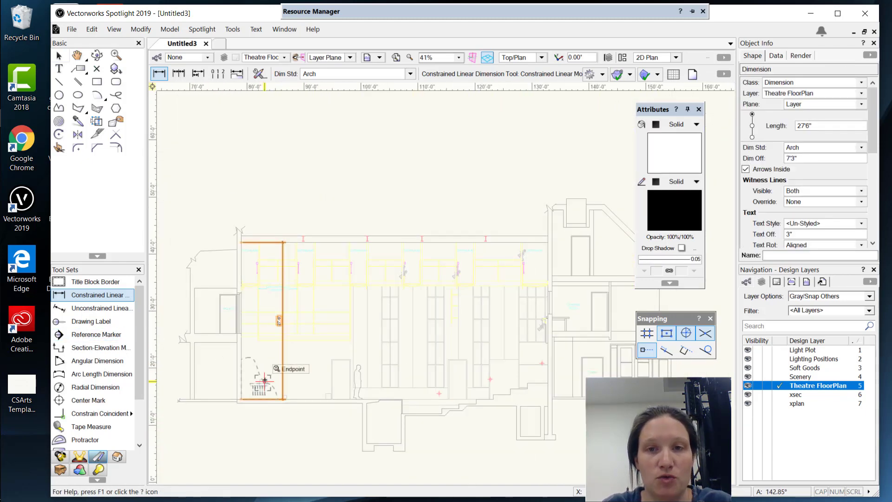
pyautogui.scroll(-1, 261, 378)
# - Set the top offset of the upper, left, right and five angled rear auditorium walls to 27'6"
pyautogui.moveTo(288, 385); pyautogui.dragTo(579, 374, button='middle')
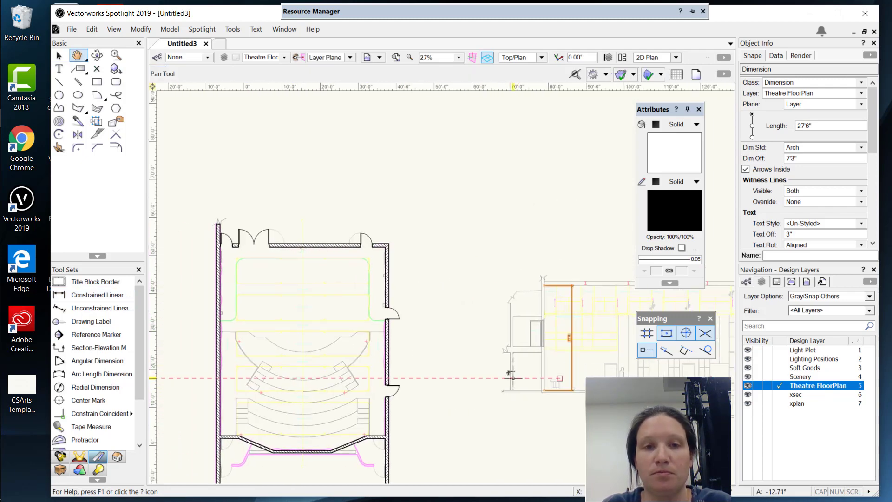
pyautogui.click(307, 242)
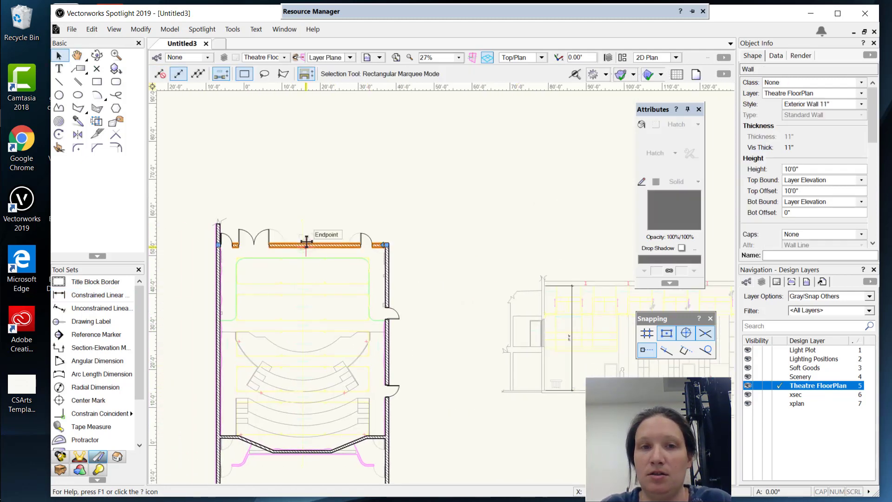
pyautogui.keyDown('shift'); pyautogui.click(386, 268); pyautogui.keyUp('shift')
pyautogui.keyDown('shift'); pyautogui.click(370, 439); pyautogui.keyUp('shift')
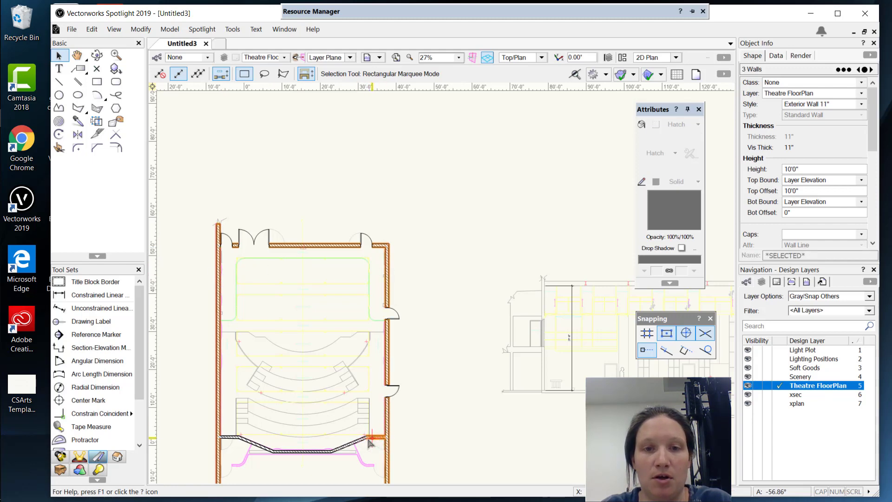
pyautogui.keyDown('shift'); pyautogui.click(310, 452); pyautogui.keyUp('shift')
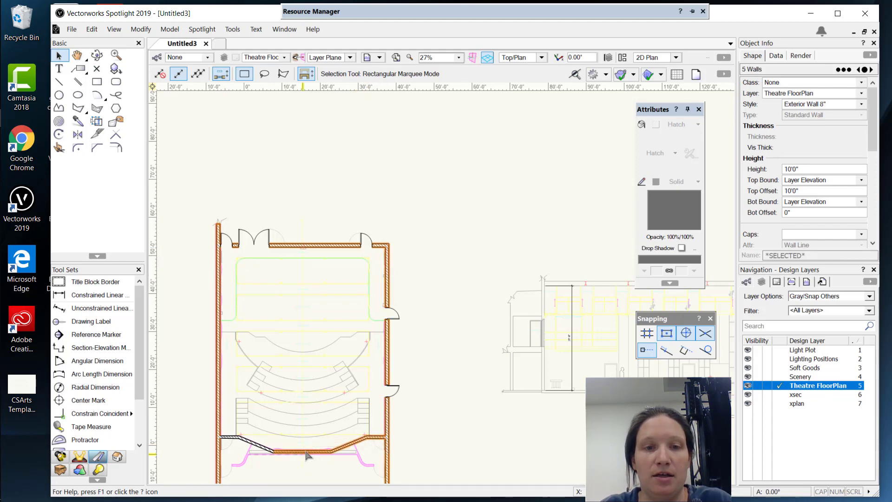
pyautogui.keyDown('shift'); pyautogui.click(260, 448); pyautogui.keyUp('shift')
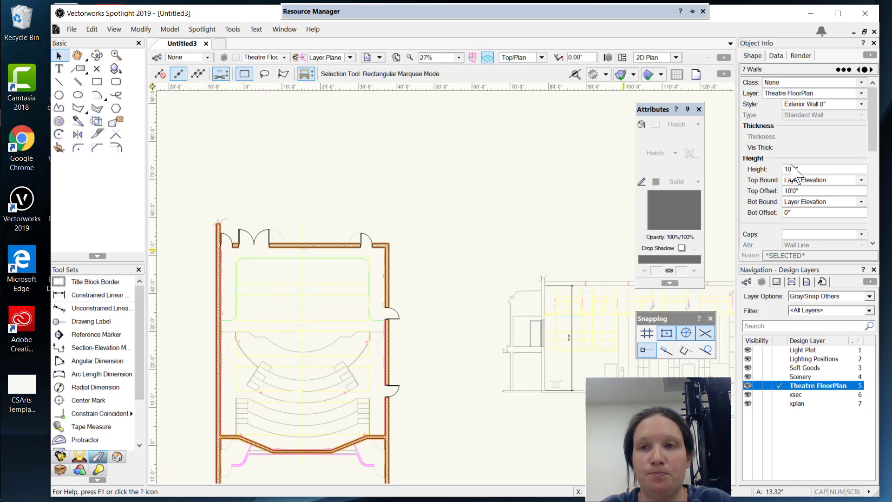
pyautogui.click(807, 191)
pyautogui.write("27'6")
pyautogui.press('Return')
# - Check the raised walls in a 3D view and delete the height dimension from the section drawing
pyautogui.hotkey('shift', 'c')
pyautogui.moveTo(325, 375); pyautogui.dragTo(306, 274)
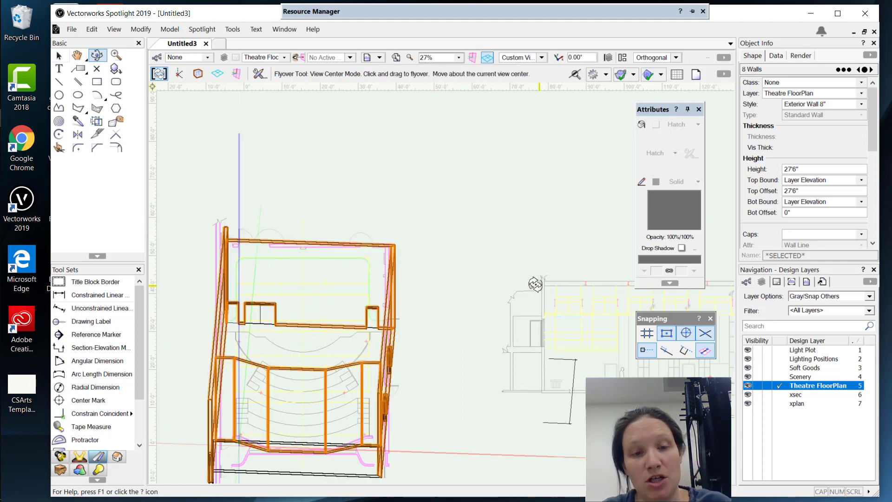
pyautogui.press('x')
pyautogui.click(572, 406)
pyautogui.press('Delete')
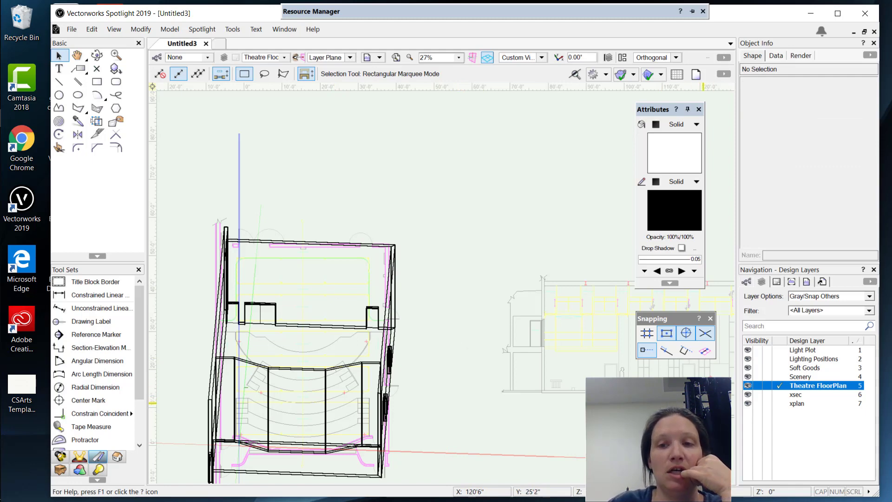
# - Examine the section drawing's roof line, catwalks and floor levels across the stage and seating
pyautogui.press('h')
pyautogui.moveTo(676, 391)
pyautogui.mouseDown()
pyautogui.moveTo(448, 378)
pyautogui.moveTo(456, 386)
pyautogui.mouseUp()
pyautogui.press('x')
pyautogui.scroll(-3, 473, 332)
pyautogui.scroll(5, 423, 322)
pyautogui.scroll(4, 306, 307)
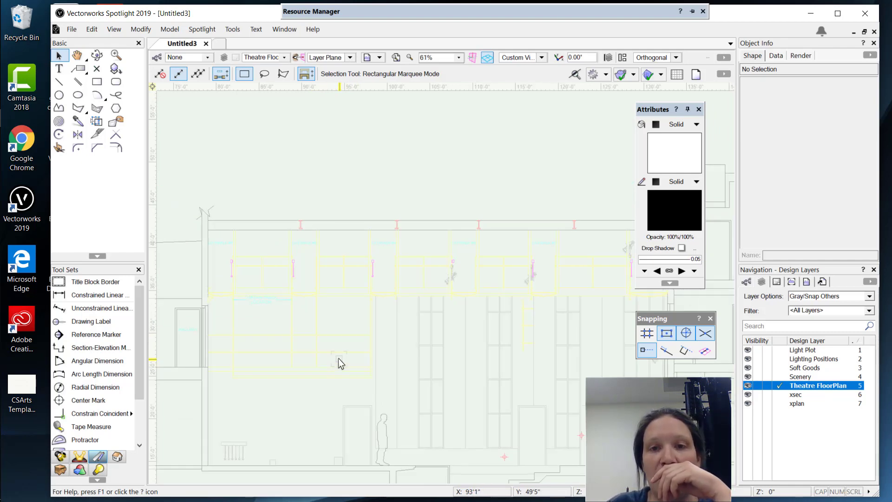
pyautogui.scroll(-2, 339, 359)
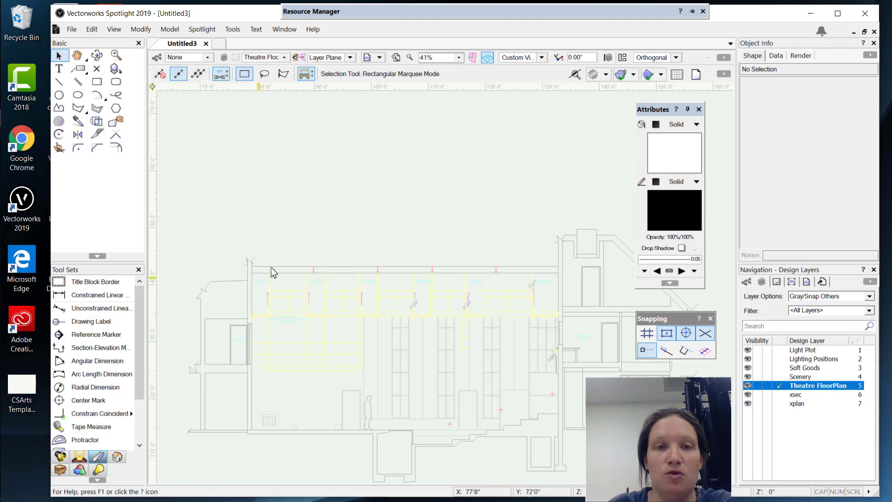
# - Return to the theatre floor plan and switch the view to Top/Plan
pyautogui.press('h')
pyautogui.moveTo(250, 389); pyautogui.dragTo(577, 381)
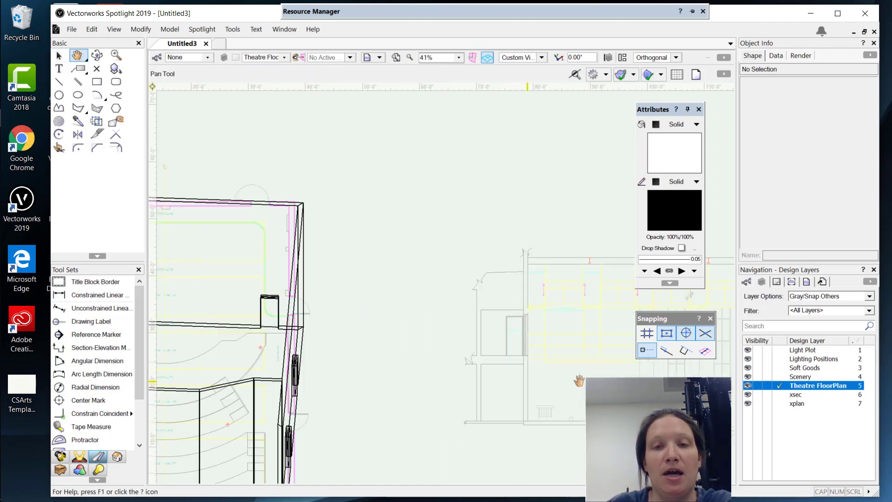
pyautogui.moveTo(372, 410); pyautogui.dragTo(561, 338)
pyautogui.press('x')
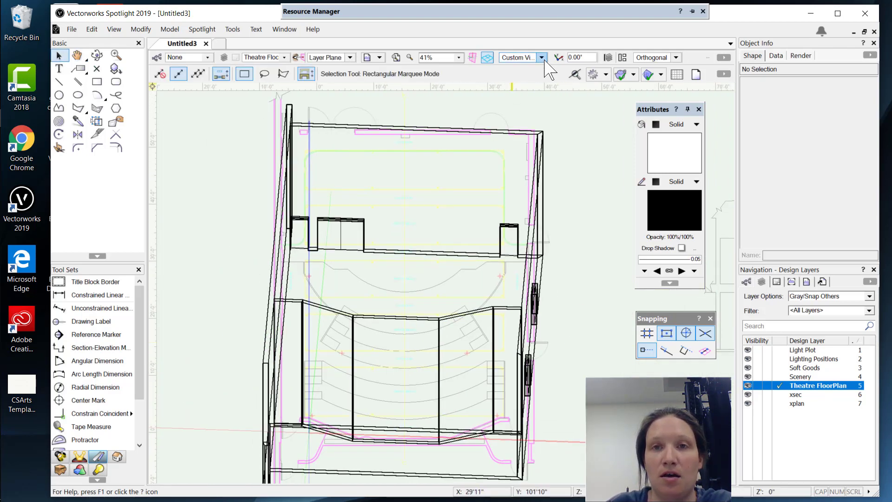
pyautogui.click(542, 58)
pyautogui.click(521, 70)
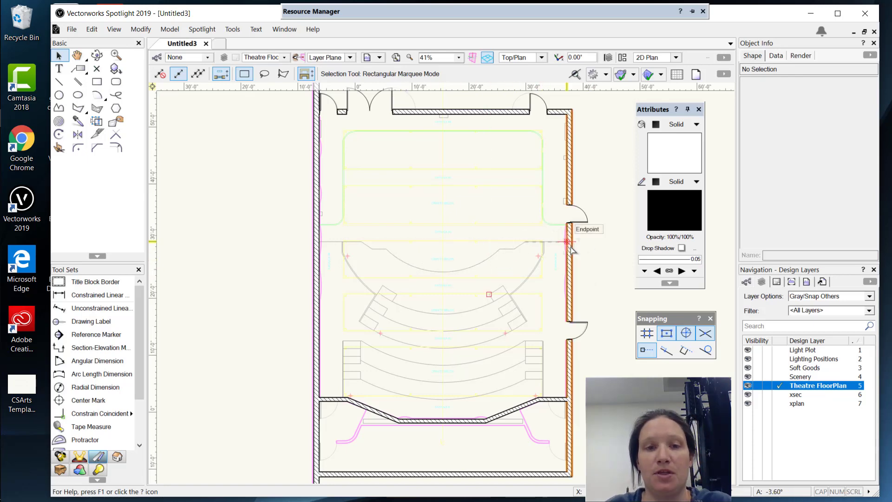
pyautogui.press('h')
pyautogui.moveTo(273, 283); pyautogui.dragTo(213, 267)
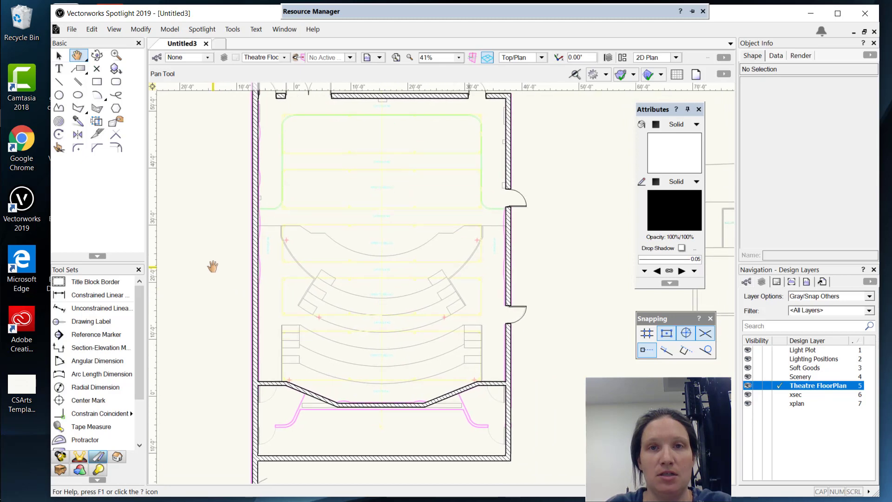
pyautogui.press('x')
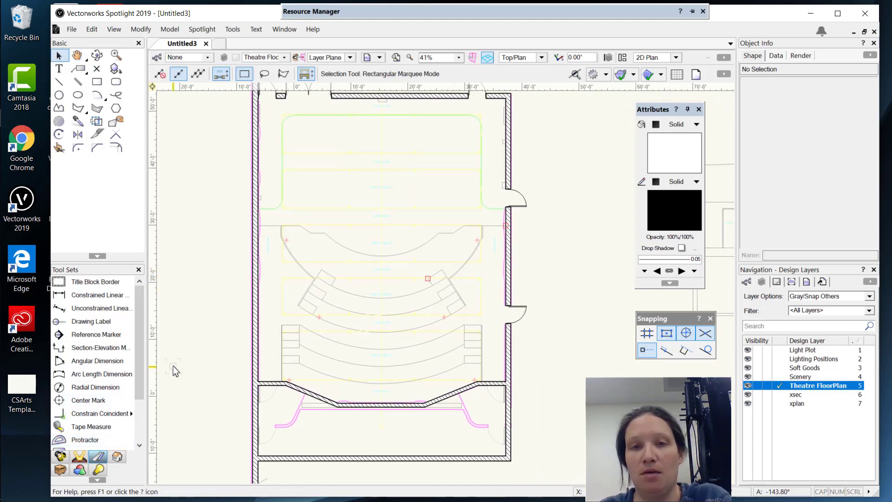